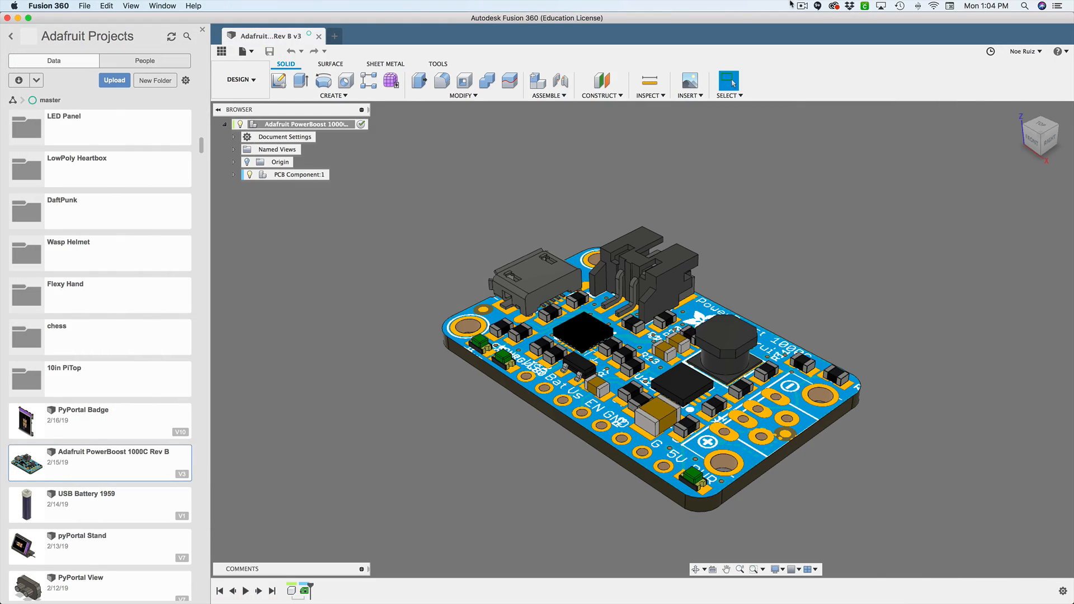
# Step: Hide the project data and make the origin of the PowerBoost model visible
pyautogui.click(203, 30)
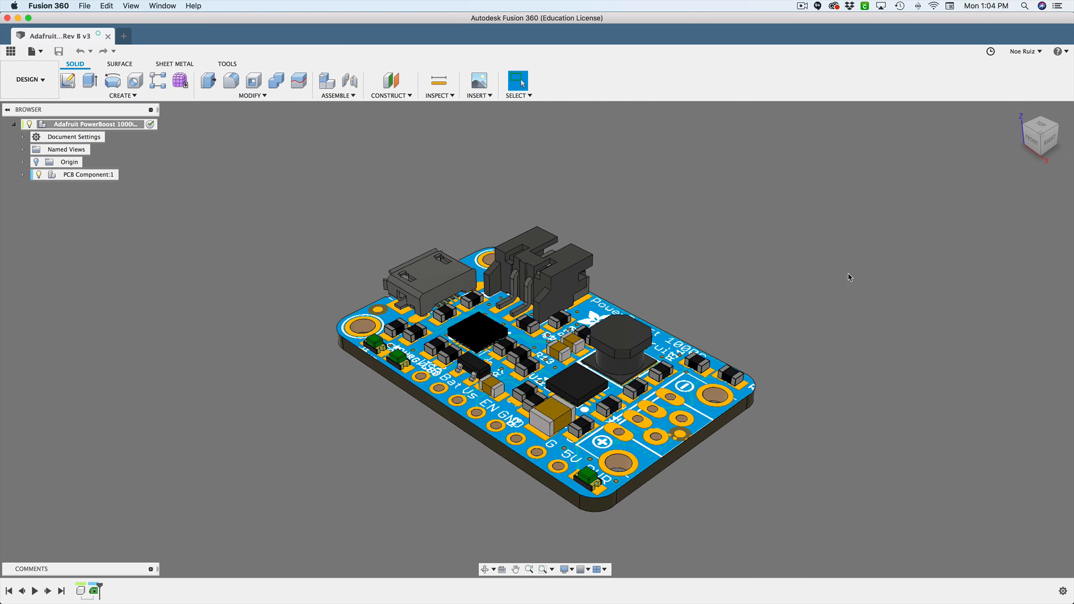
pyautogui.moveTo(688, 249)
pyautogui.keyDown('shift'); pyautogui.mouseDown(button='middle')
pyautogui.moveTo(770, 240)
pyautogui.moveTo(770, 199)
pyautogui.moveTo(731, 233)
pyautogui.moveTo(700, 232)
pyautogui.mouseUp(button='middle'); pyautogui.keyUp('shift')
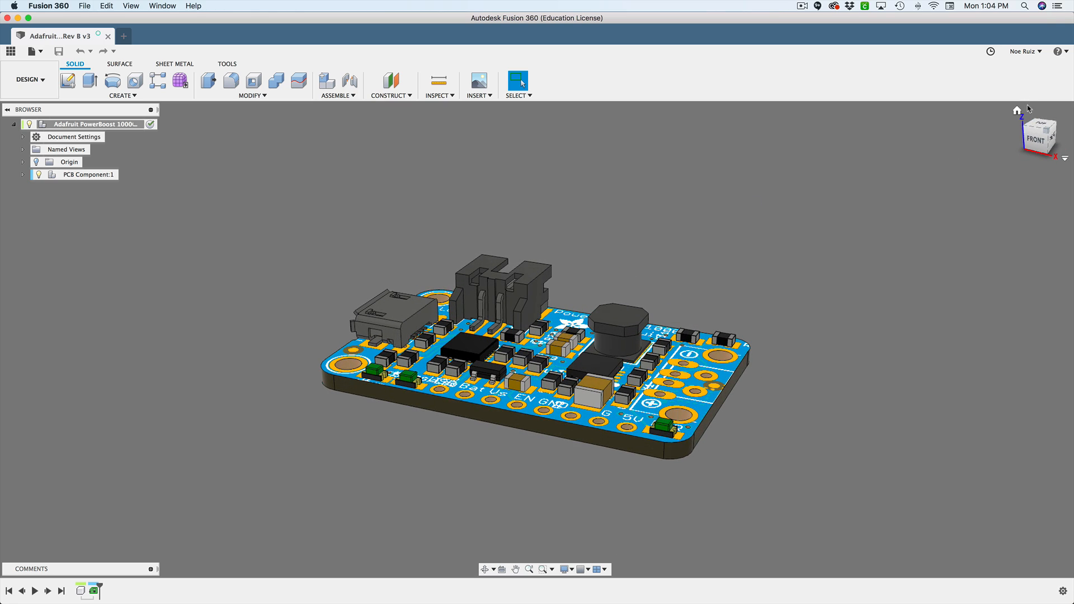
pyautogui.keyDown('shift'); pyautogui.moveTo(832, 238); pyautogui.dragTo(778, 243, button='middle'); pyautogui.keyUp('shift')
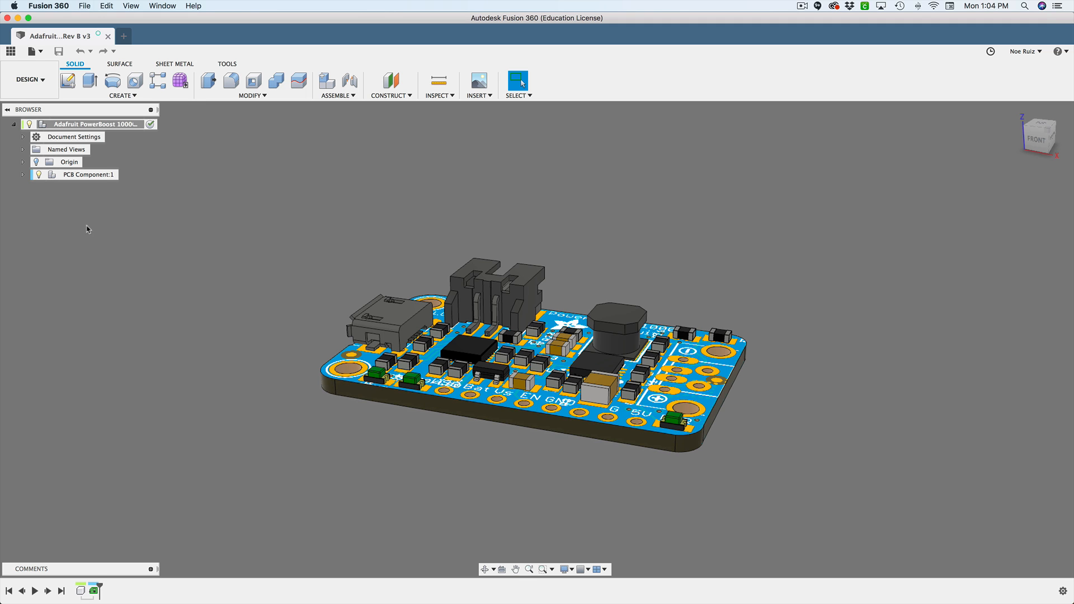
pyautogui.click(35, 161)
pyautogui.keyDown('shift'); pyautogui.moveTo(215, 447); pyautogui.dragTo(309, 408, button='middle'); pyautogui.keyUp('shift')
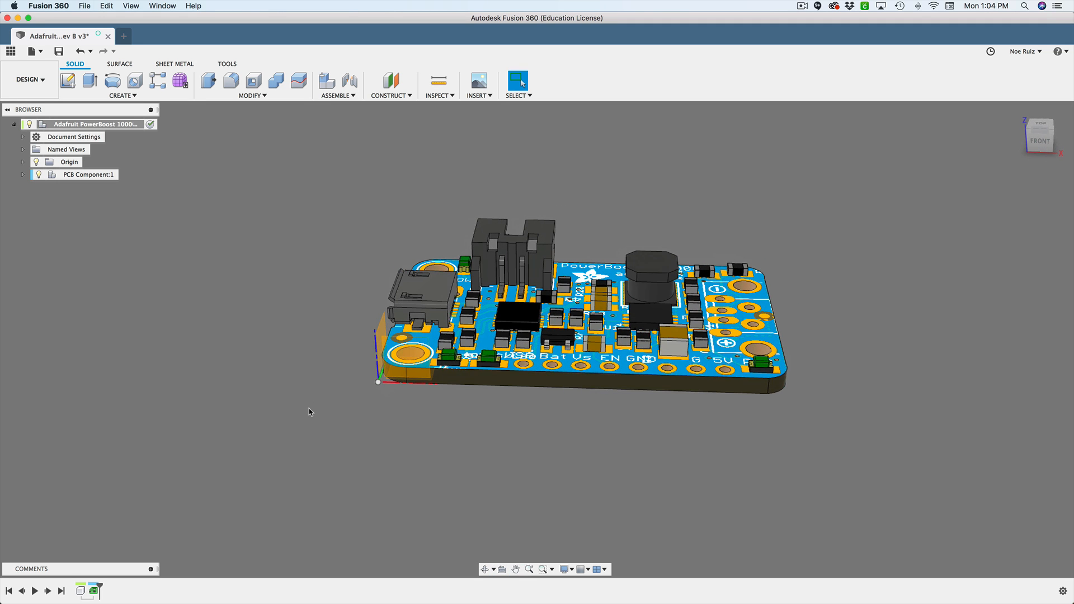
# Step: Start a joint and pick the center of the circuit board's long side face beside the pin holes as the first component's joint origin
pyautogui.write('s')
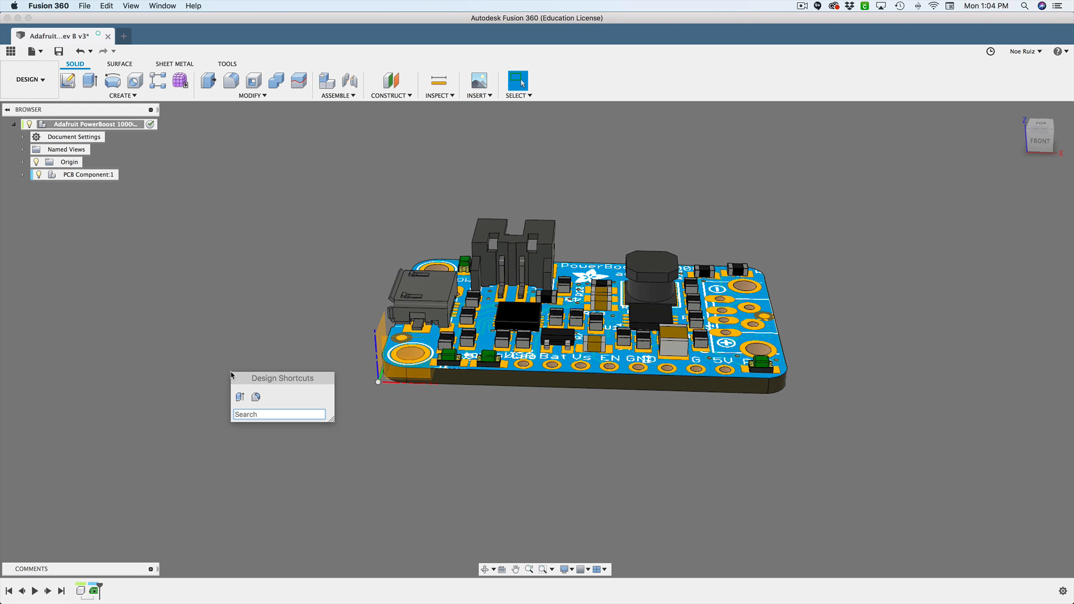
pyautogui.write('kjo')
pyautogui.write('in')
pyautogui.press('Return')
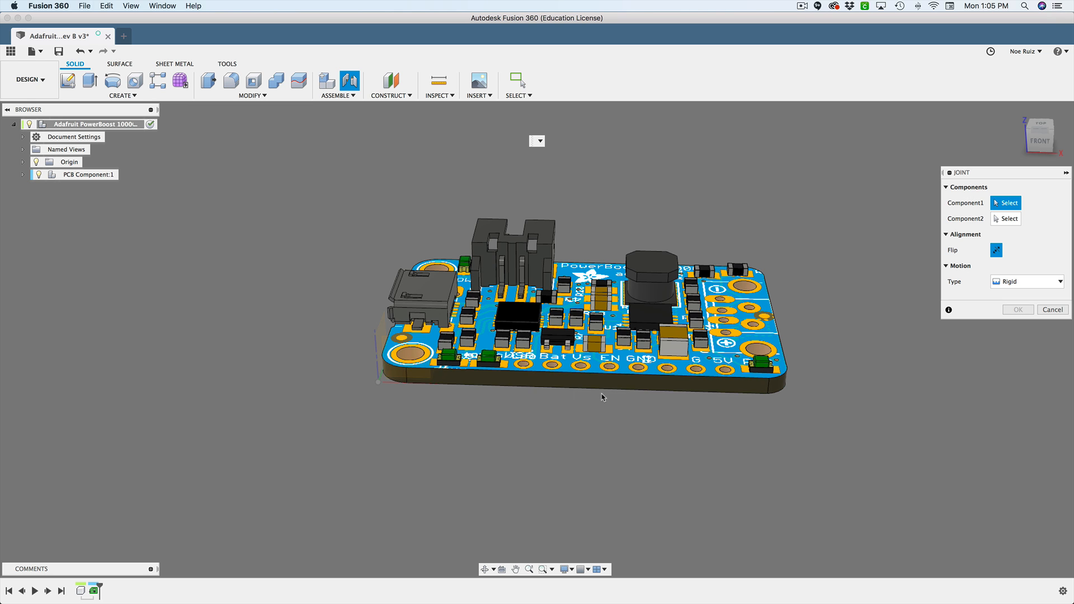
pyautogui.scroll(3, 582, 378)
pyautogui.scroll(3, 616, 381)
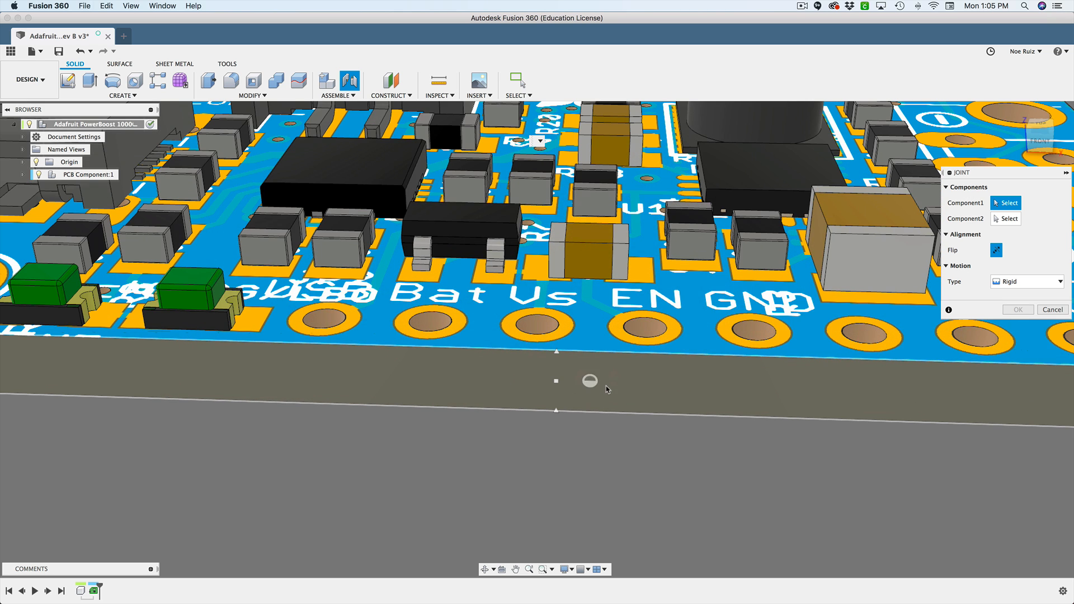
pyautogui.click(556, 383)
pyautogui.scroll(-6, 556, 383)
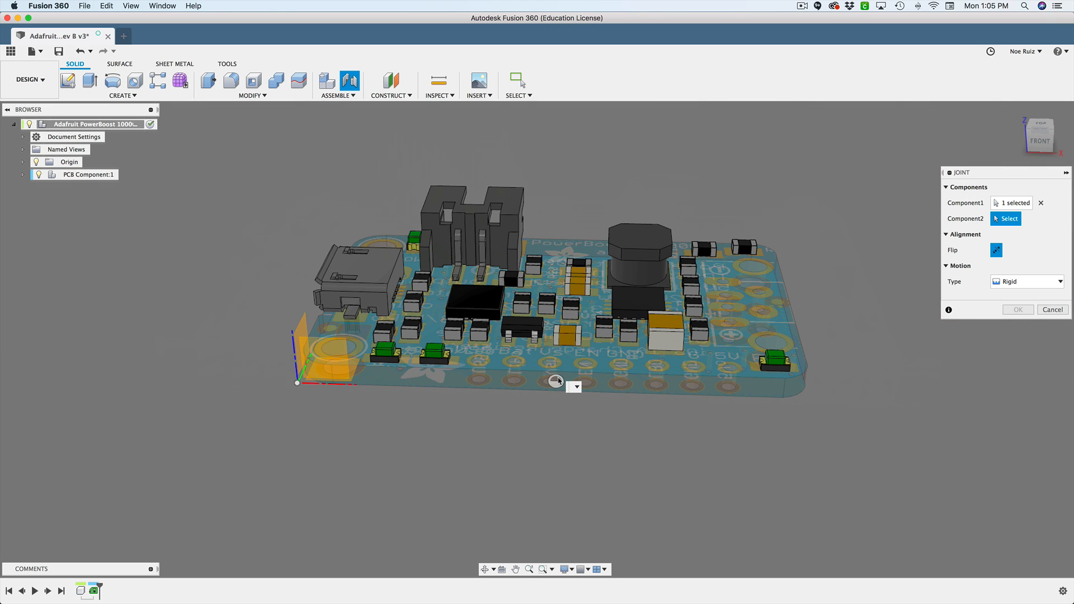
# Step: Use the model's origin point as the joint's second reference and create the joint with Rigid motion and zero offsets
pyautogui.keyDown('shift'); pyautogui.moveTo(251, 403); pyautogui.dragTo(398, 421, button='middle'); pyautogui.keyUp('shift')
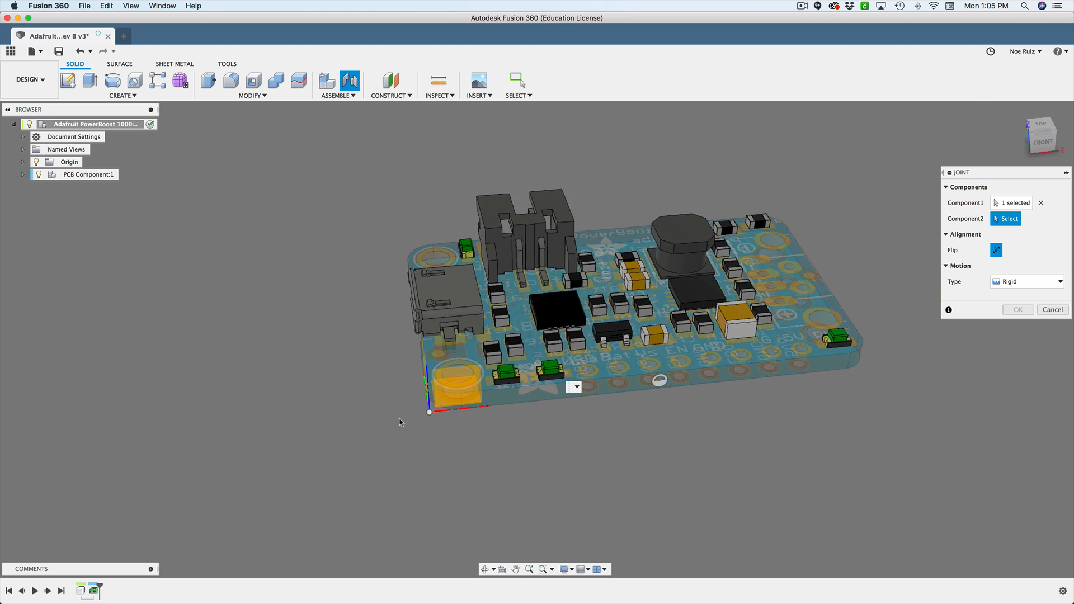
pyautogui.scroll(3, 397, 421)
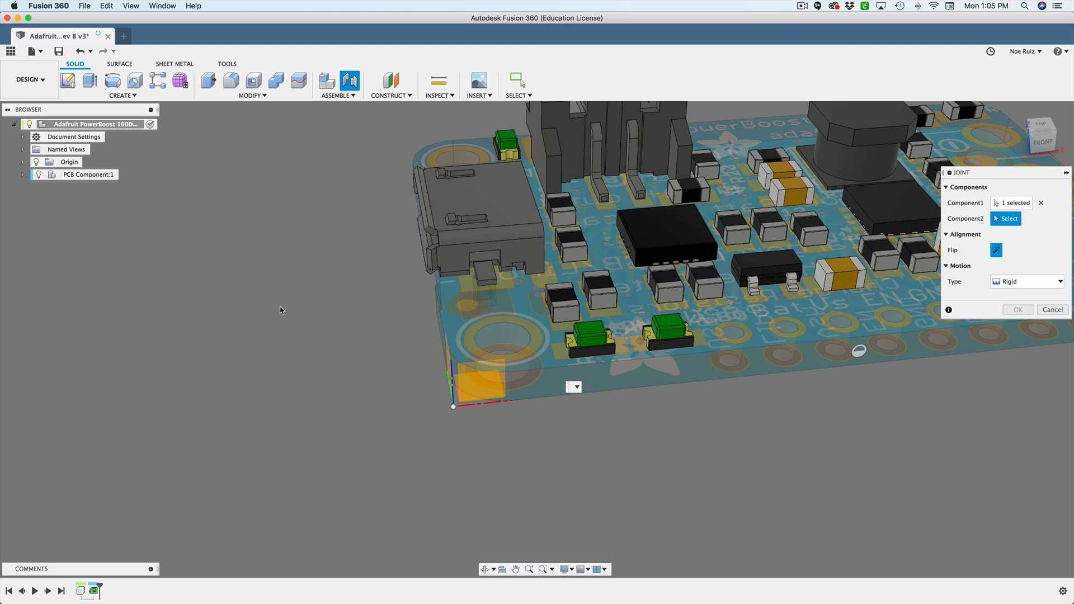
pyautogui.scroll(2, 453, 407)
pyautogui.moveTo(454, 407); pyautogui.dragTo(446, 402, button='middle')
pyautogui.click(455, 409)
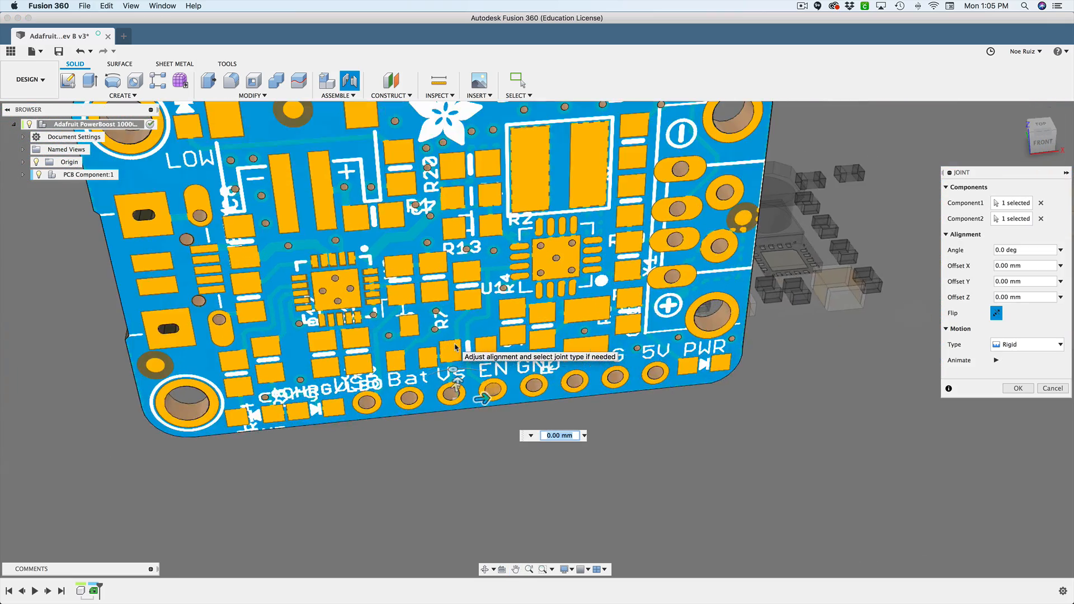
pyautogui.keyDown('shift'); pyautogui.moveTo(455, 347); pyautogui.dragTo(649, 340, button='middle'); pyautogui.keyUp('shift')
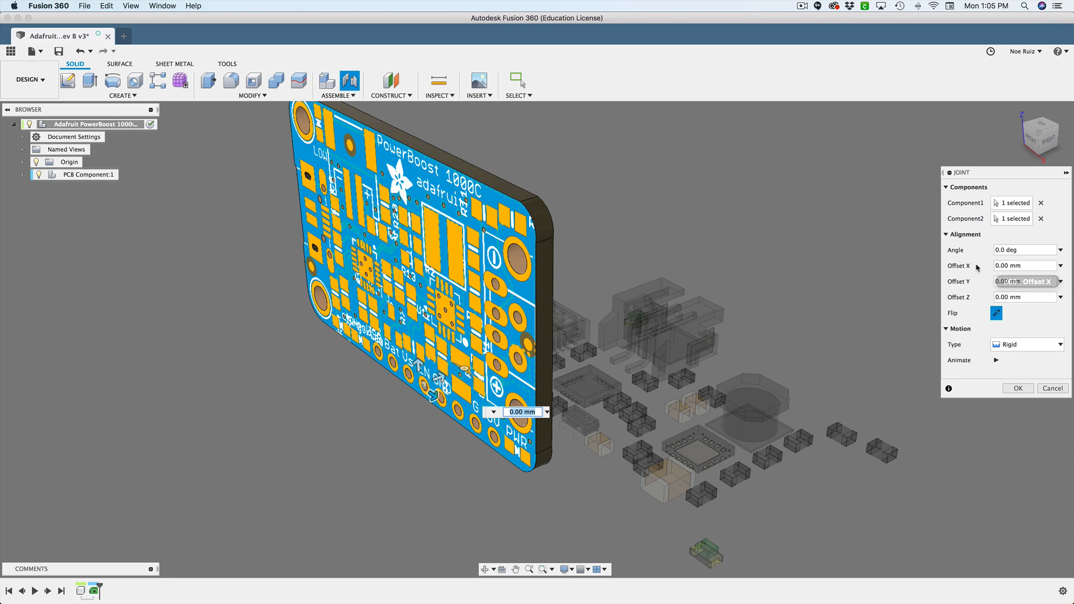
pyautogui.click(995, 313)
pyautogui.click(996, 313)
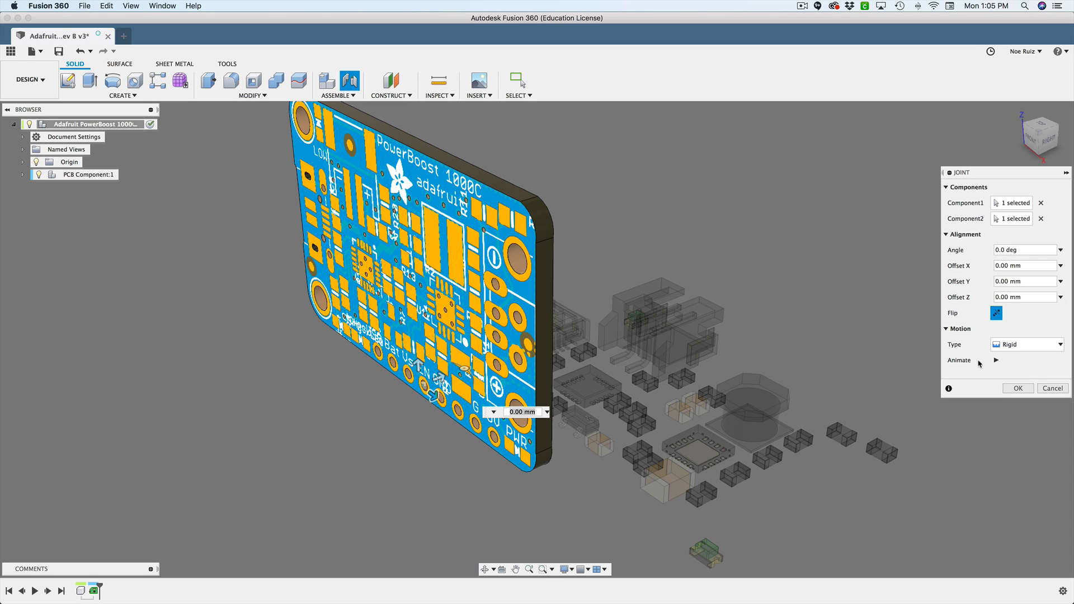
pyautogui.click(1018, 388)
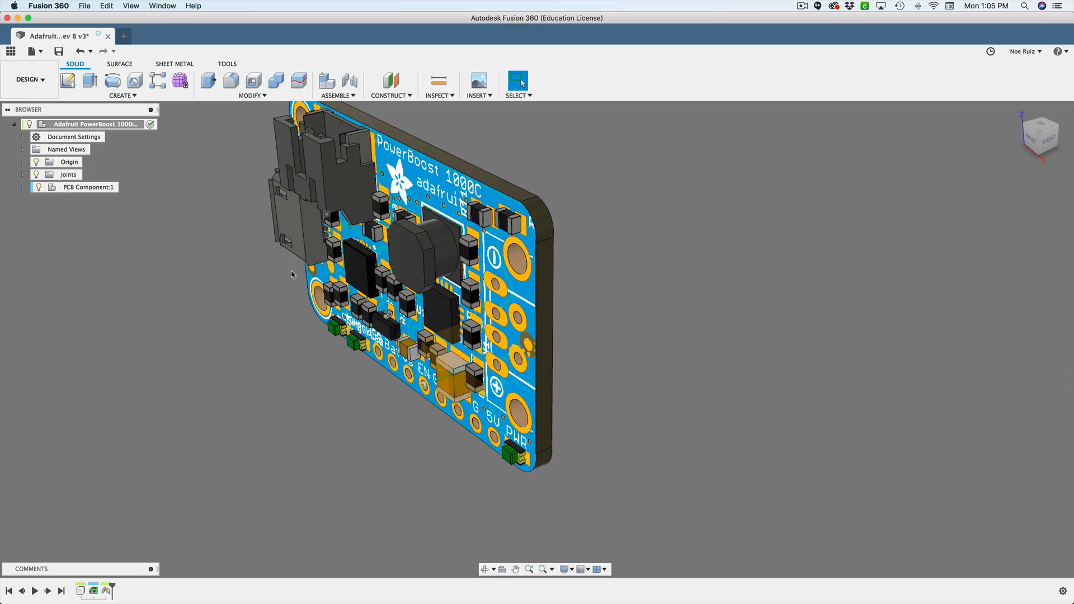
# Step: Hide the joints and the origin in the model
pyautogui.keyDown('shift'); pyautogui.moveTo(391, 418); pyautogui.dragTo(486, 417, button='middle'); pyautogui.keyUp('shift')
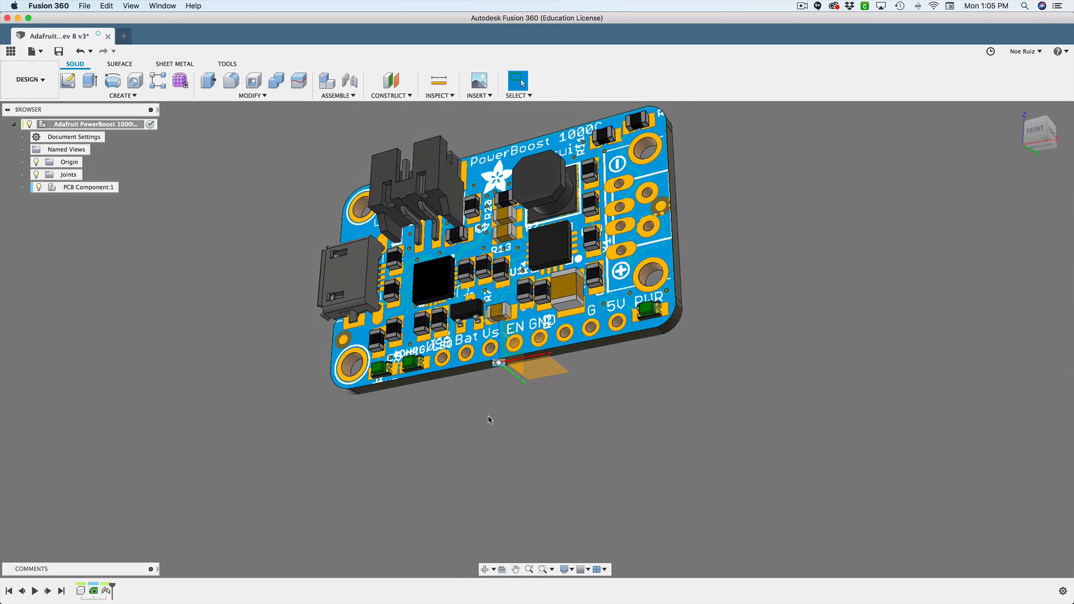
pyautogui.scroll(5, 542, 414)
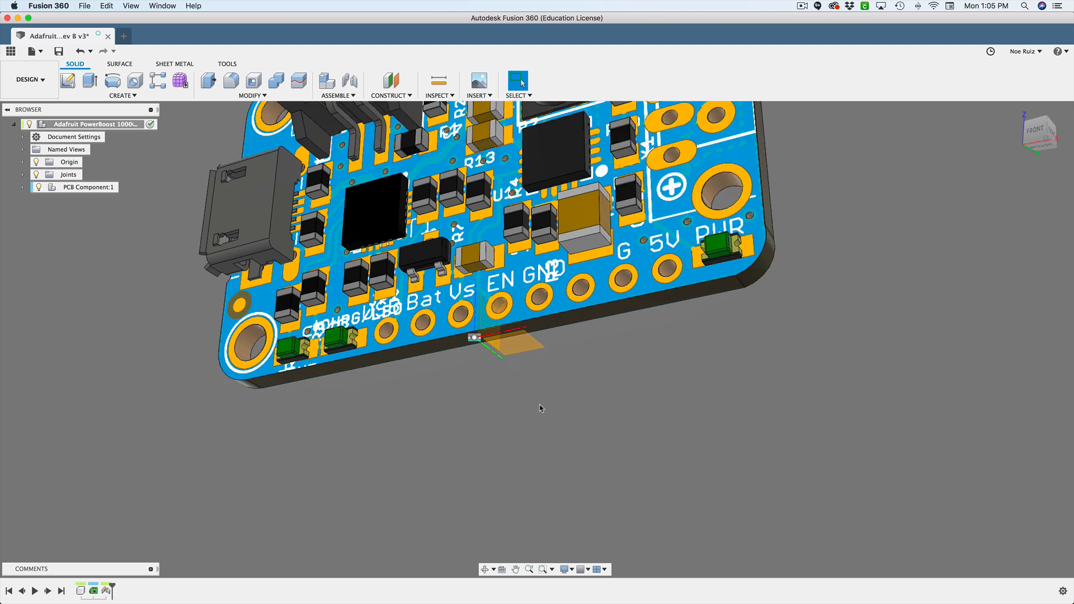
pyautogui.scroll(-2, 492, 361)
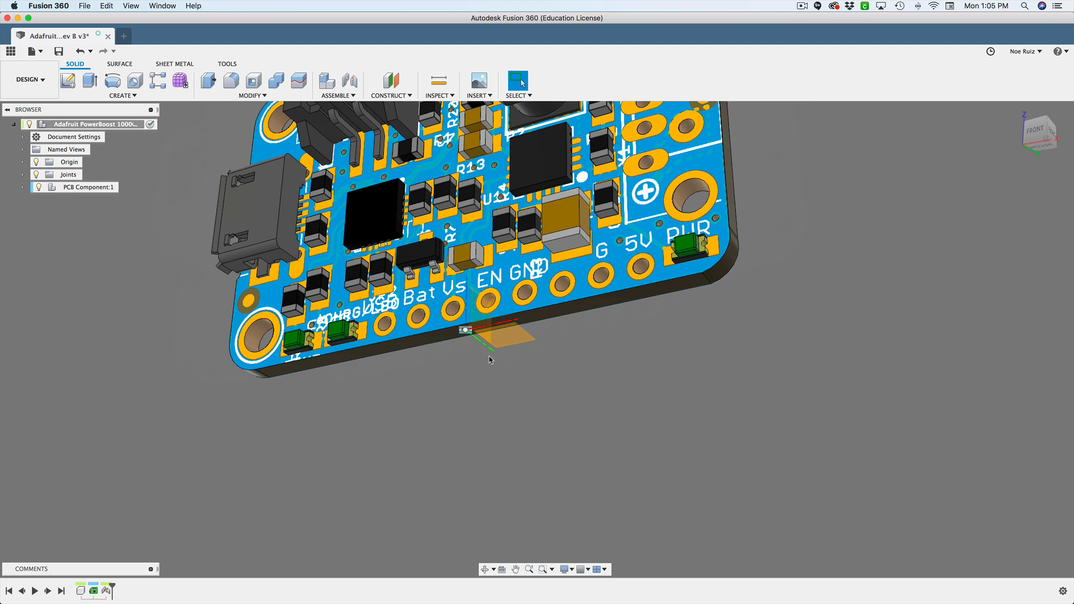
pyautogui.click(36, 175)
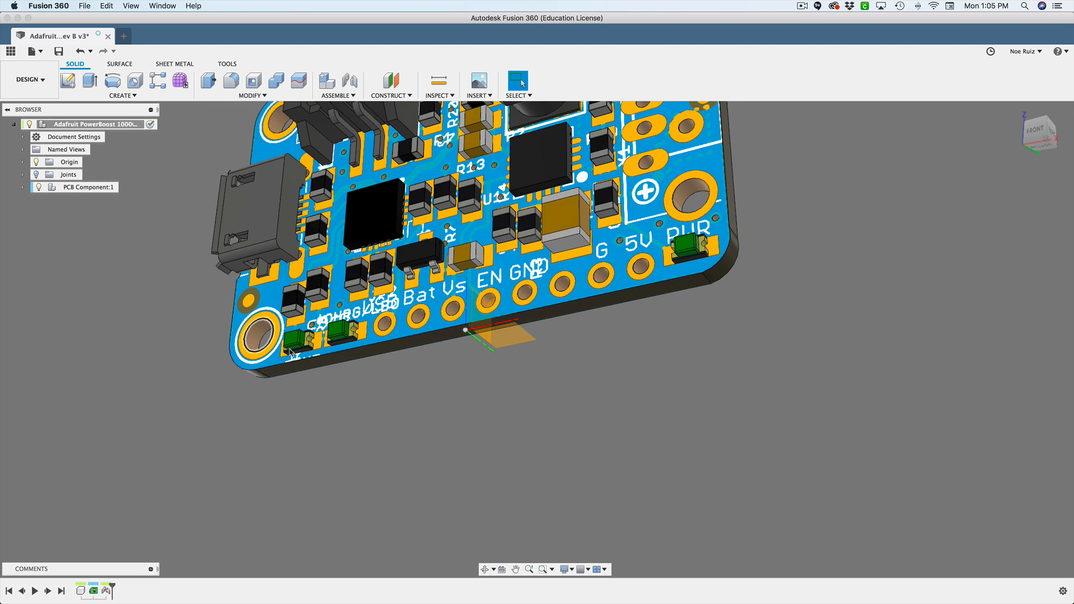
pyautogui.click(35, 166)
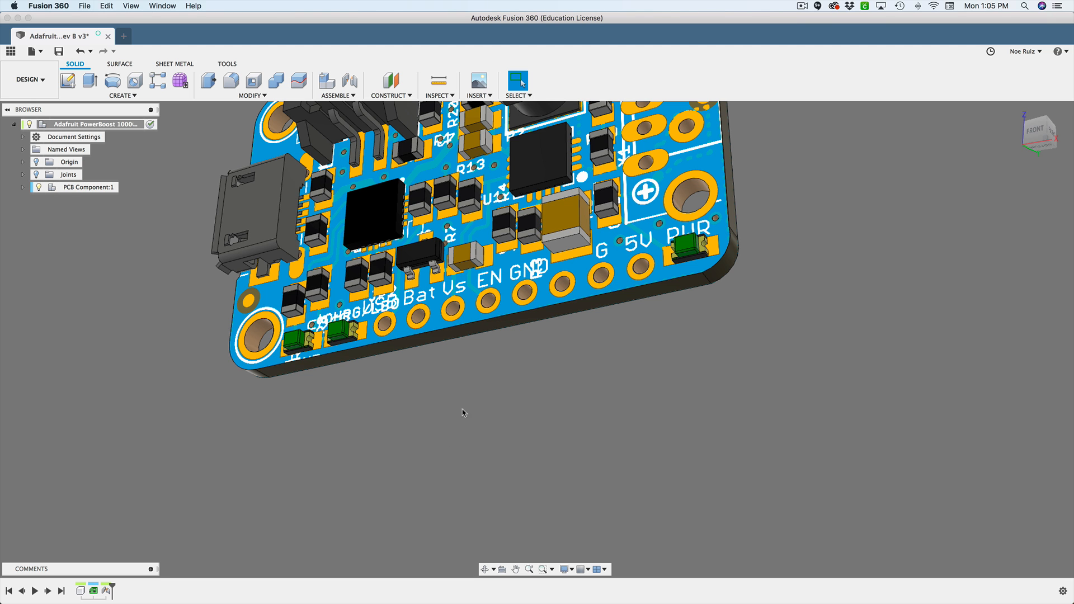
# Step: Reopen the rigid joint to review its alignment and motion settings, leaving them as they are
pyautogui.scroll(-5, 495, 370)
pyautogui.scroll(5, 536, 424)
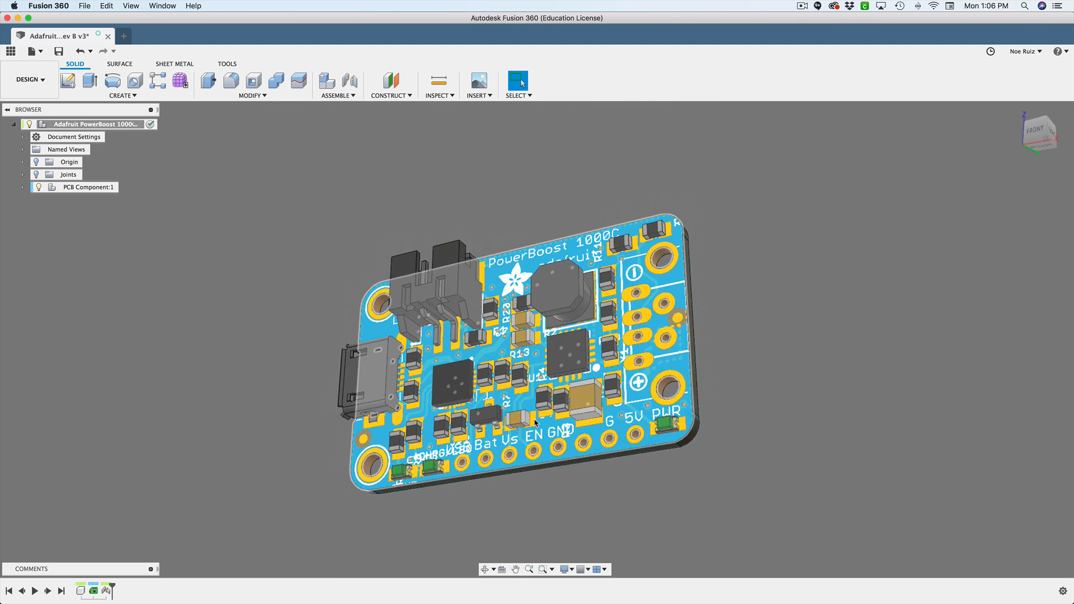
pyautogui.keyDown('shift'); pyautogui.moveTo(535, 423); pyautogui.dragTo(538, 344, button='middle'); pyautogui.keyUp('shift')
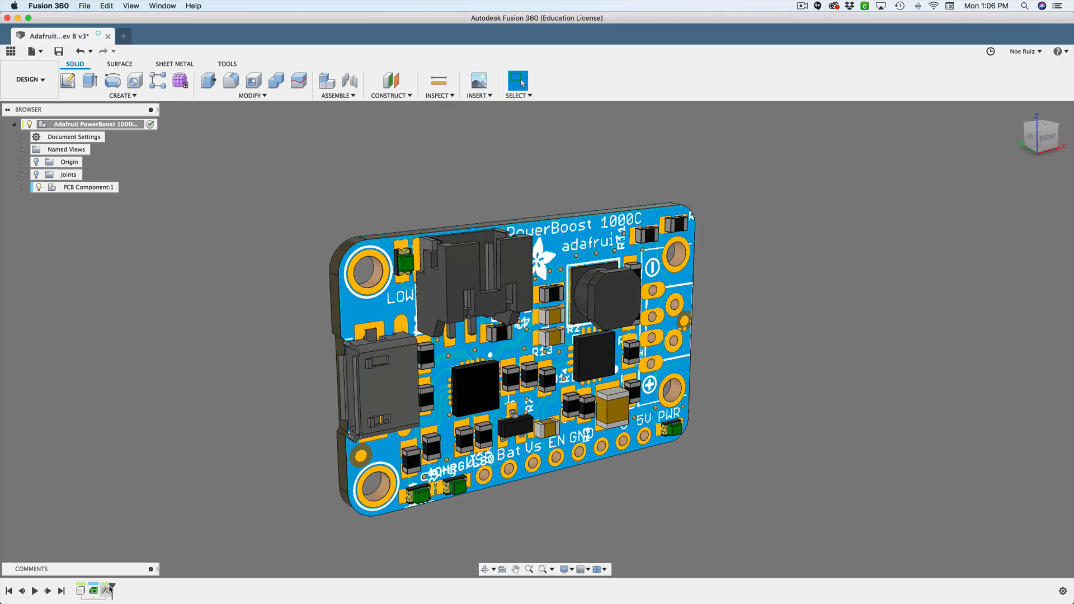
pyautogui.rightClick(108, 588)
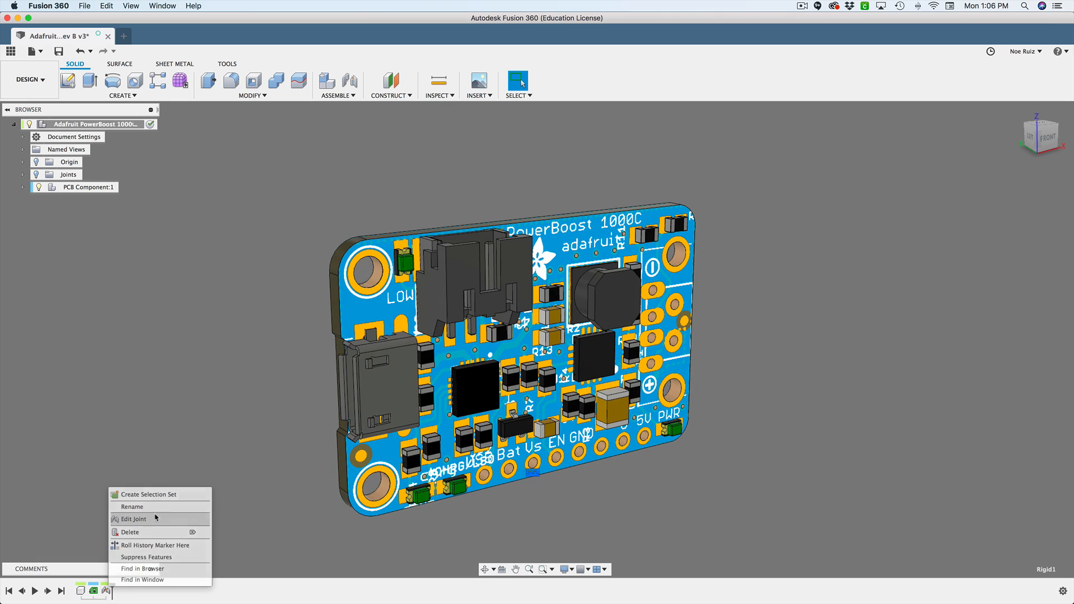
pyautogui.click(133, 520)
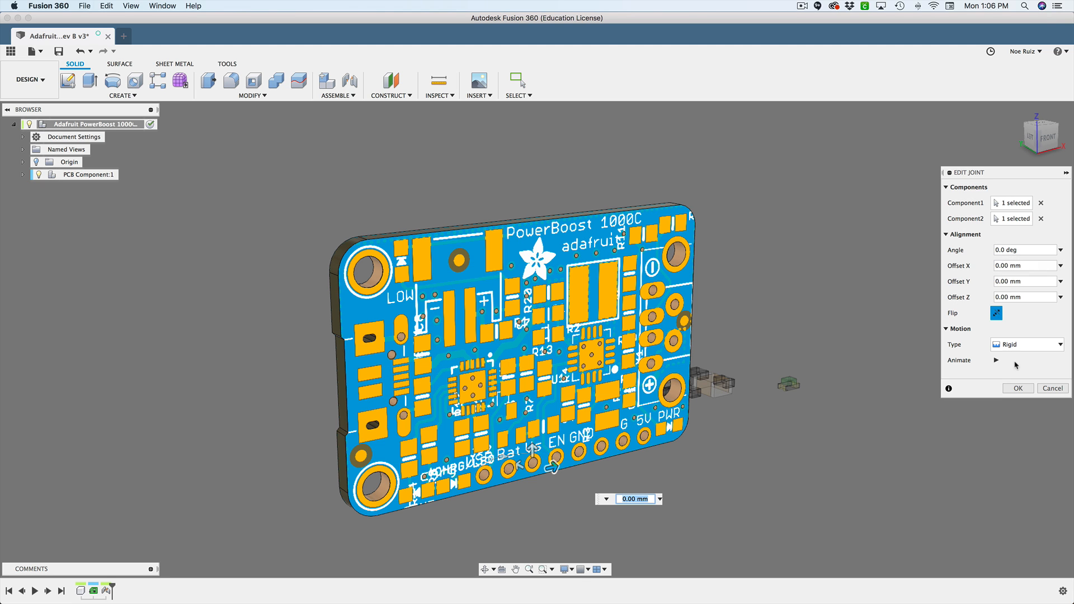
pyautogui.click(1053, 388)
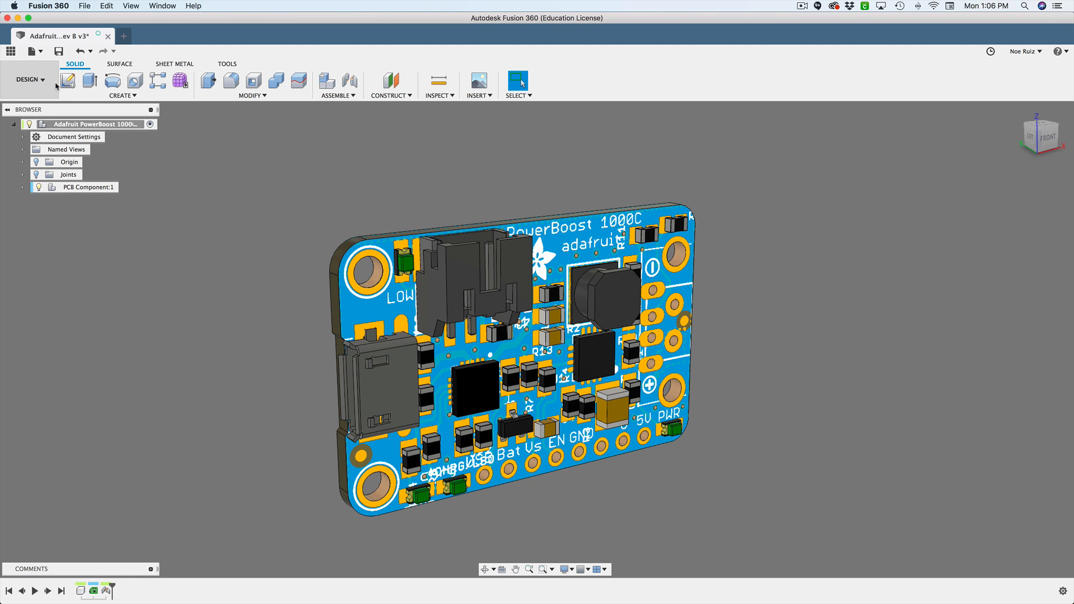
# Step: Switch to the Animation workspace and turn off camera view recording
pyautogui.click(43, 88)
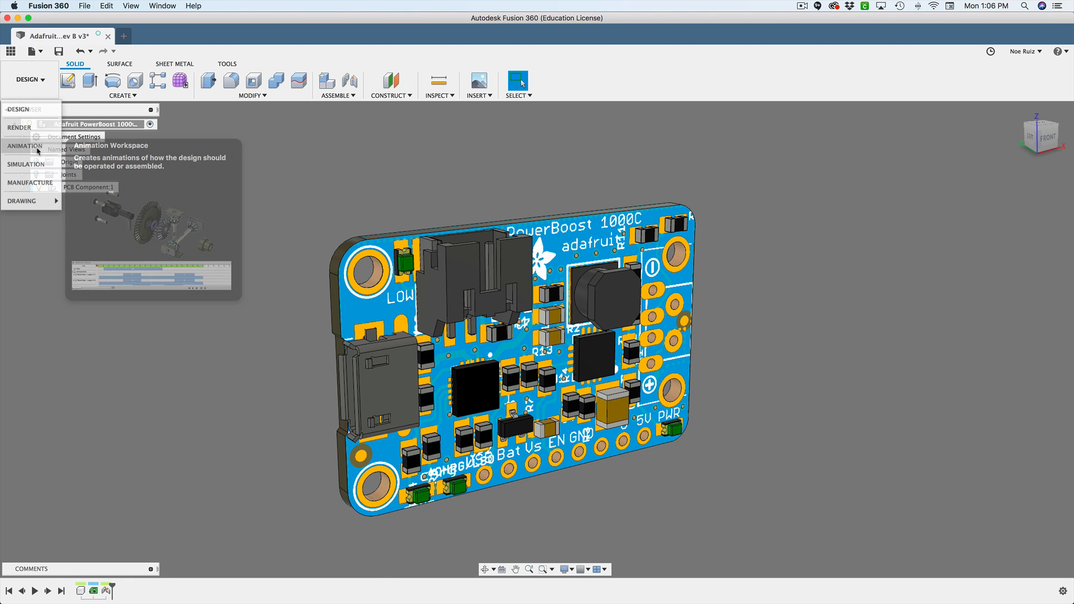
pyautogui.click(38, 149)
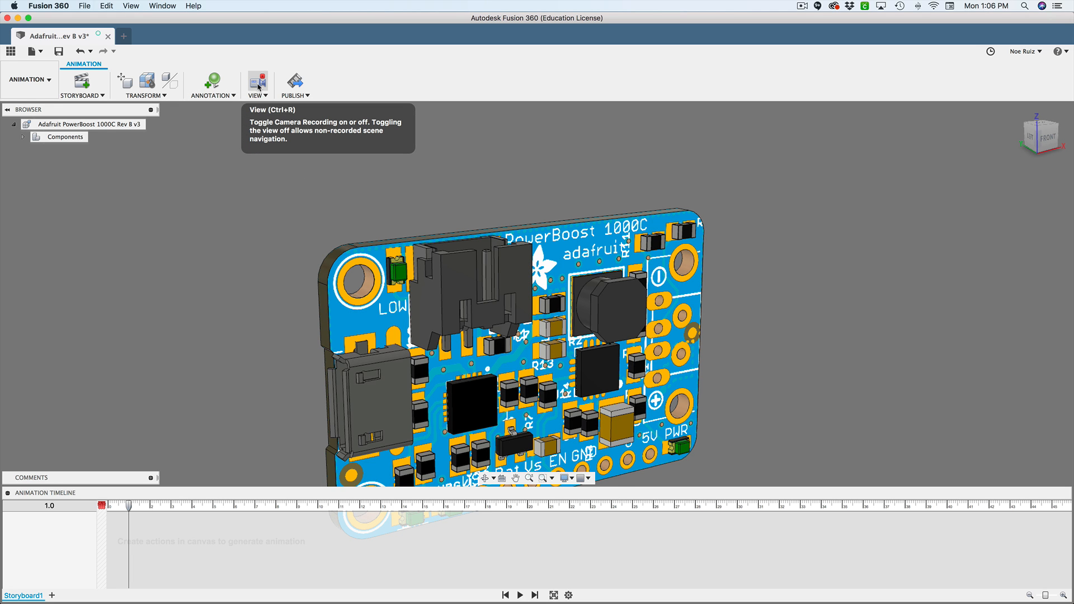
pyautogui.click(258, 85)
pyautogui.keyDown('shift'); pyautogui.moveTo(235, 438); pyautogui.dragTo(473, 307, button='middle'); pyautogui.keyUp('shift')
pyautogui.scroll(-5, 374, 283)
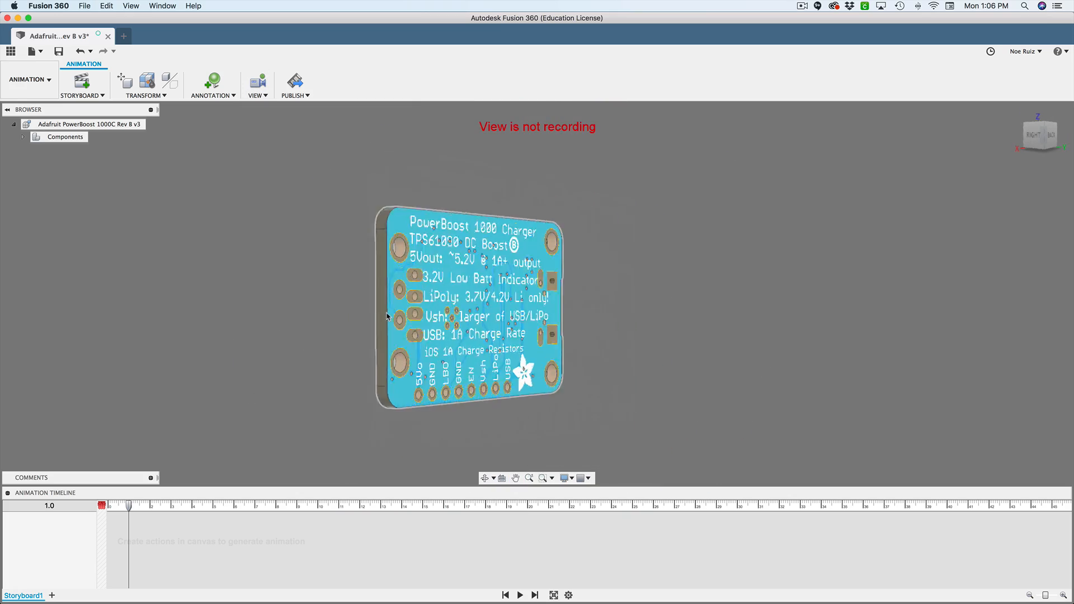
pyautogui.scroll(3, 347, 325)
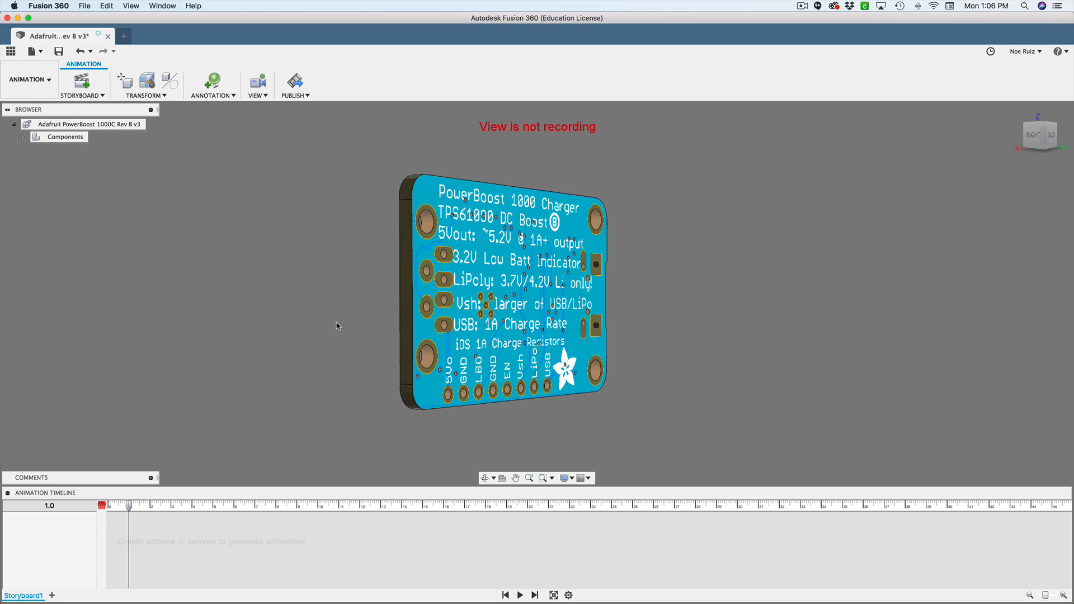
# Step: Move the animation playhead to 6.0 seconds and enlarge the timeline scale
pyautogui.moveTo(130, 506); pyautogui.dragTo(235, 507)
pyautogui.click(1063, 596)
pyautogui.click(1063, 596)
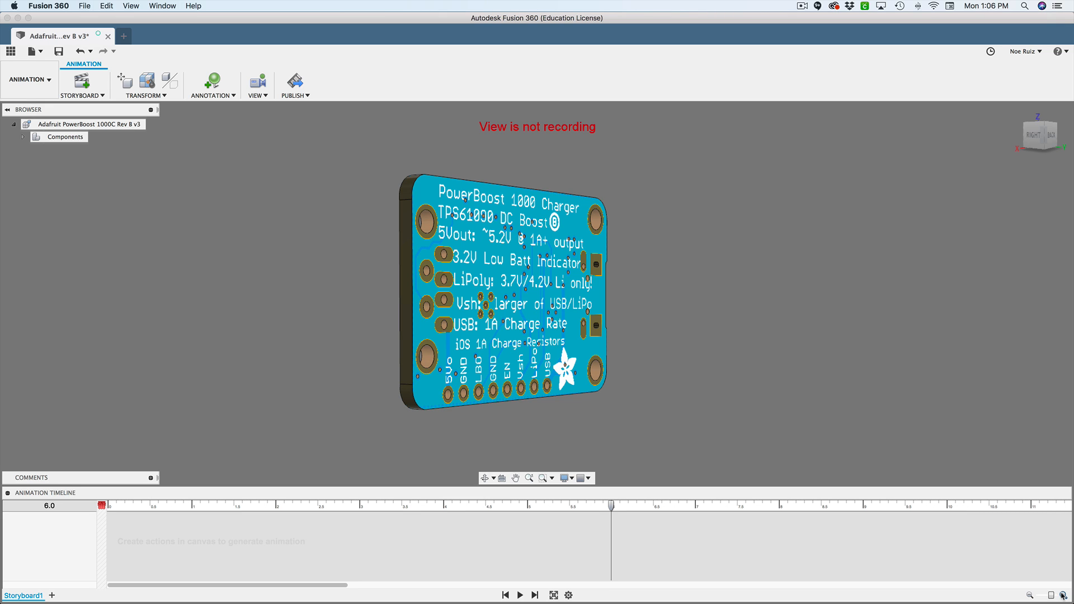
pyautogui.click(1027, 596)
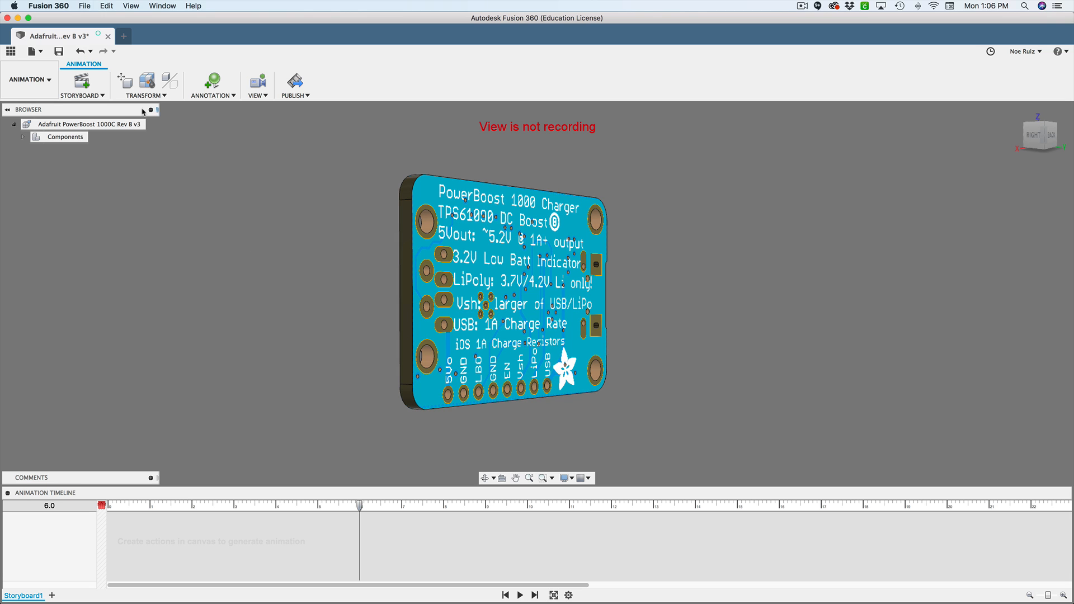
# Step: Transform the Adafruit PowerBoost 1000C component in the animation with a Z angle of 360 degrees
pyautogui.click(23, 137)
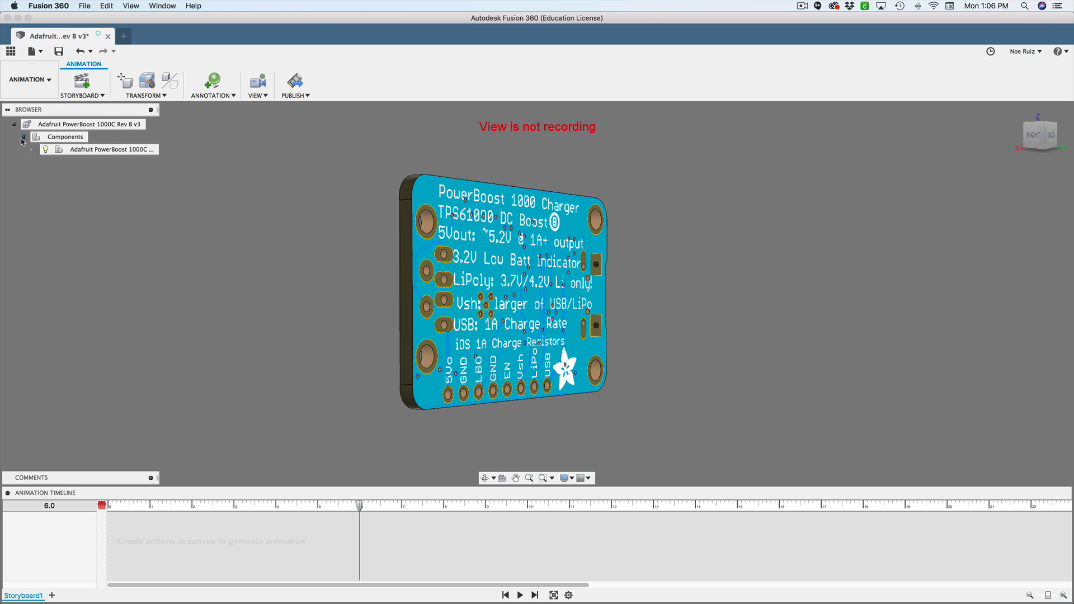
pyautogui.click(95, 155)
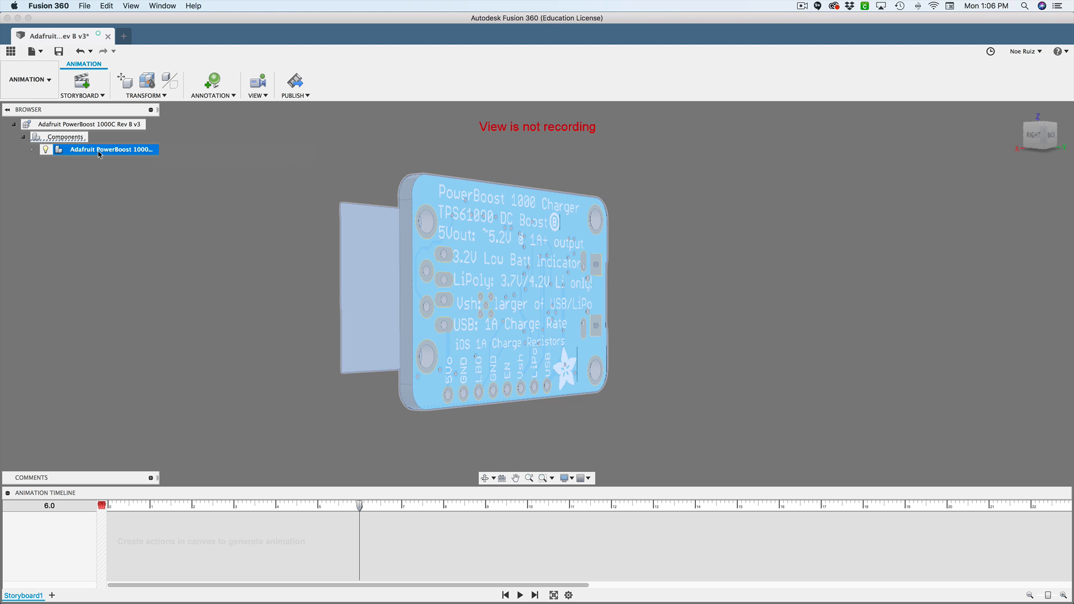
pyautogui.press('m')
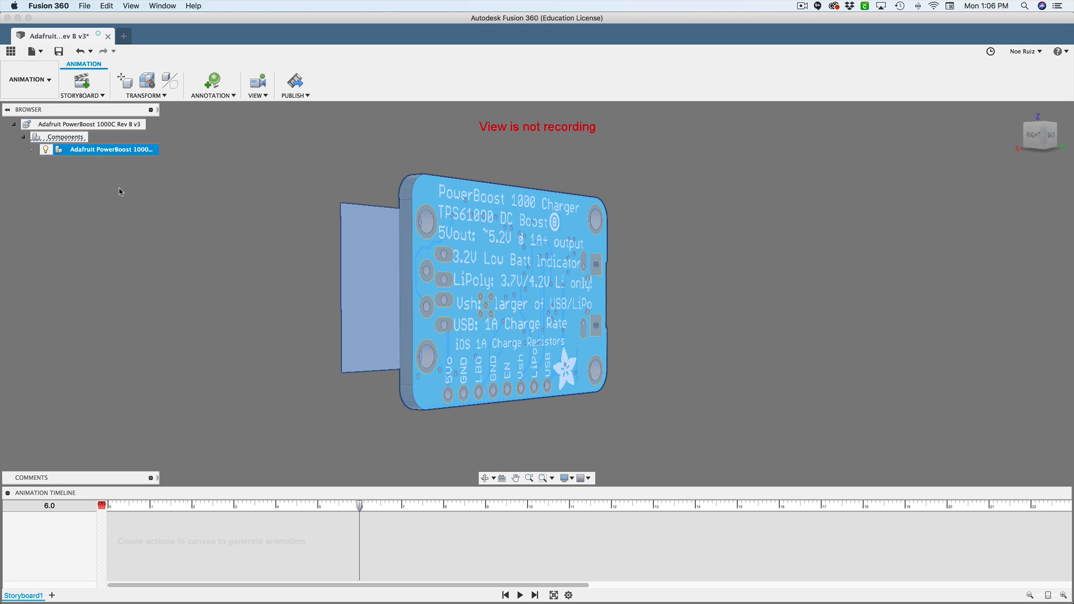
pyautogui.keyDown('shift'); pyautogui.moveTo(251, 328); pyautogui.dragTo(330, 352, button='middle'); pyautogui.keyUp('shift')
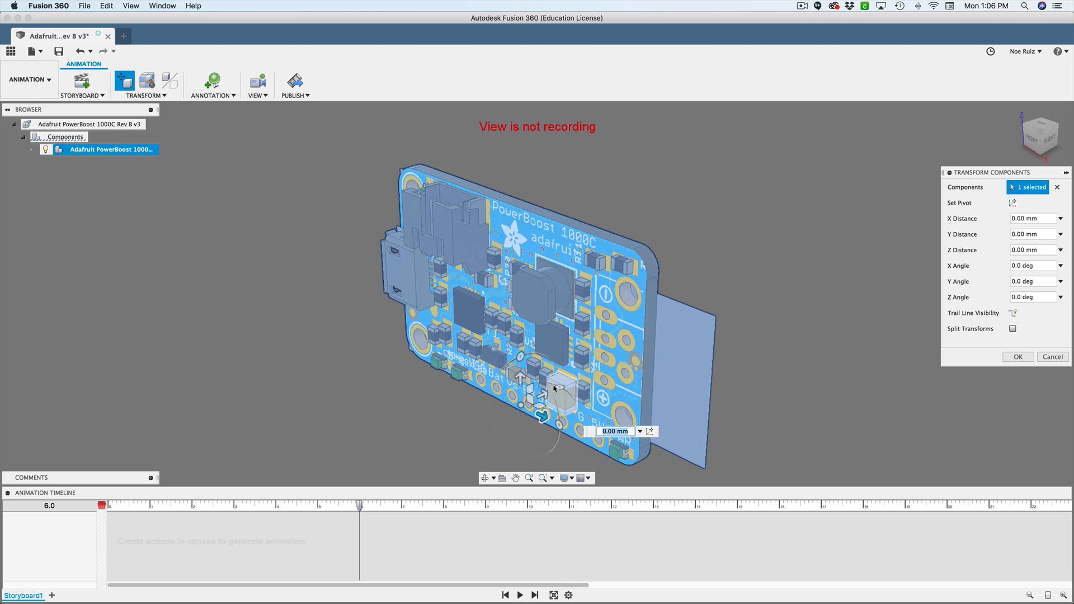
pyautogui.keyDown('shift'); pyautogui.moveTo(504, 443); pyautogui.dragTo(524, 390, button='middle'); pyautogui.keyUp('shift')
pyautogui.scroll(3, 524, 390)
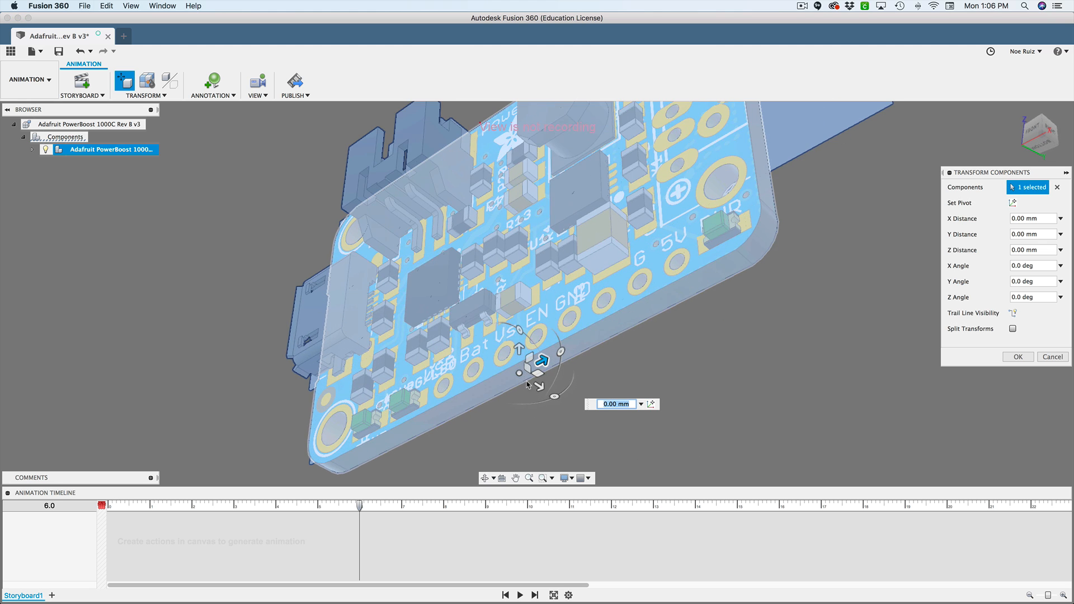
pyautogui.scroll(-4, 525, 376)
pyautogui.moveTo(549, 391); pyautogui.dragTo(531, 359)
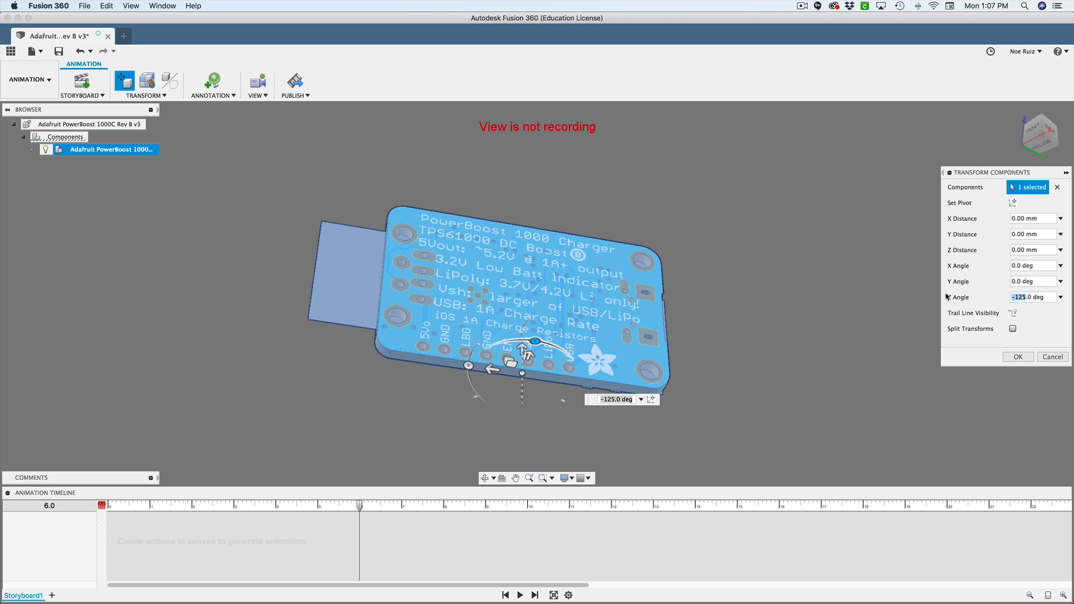
pyautogui.press('Return')
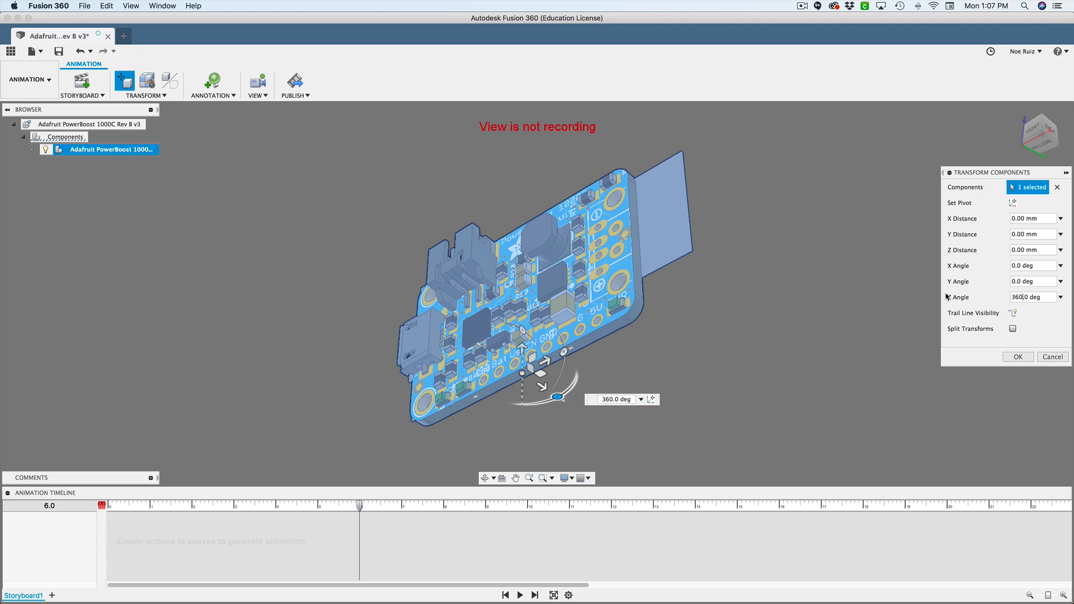
pyautogui.press('Return')
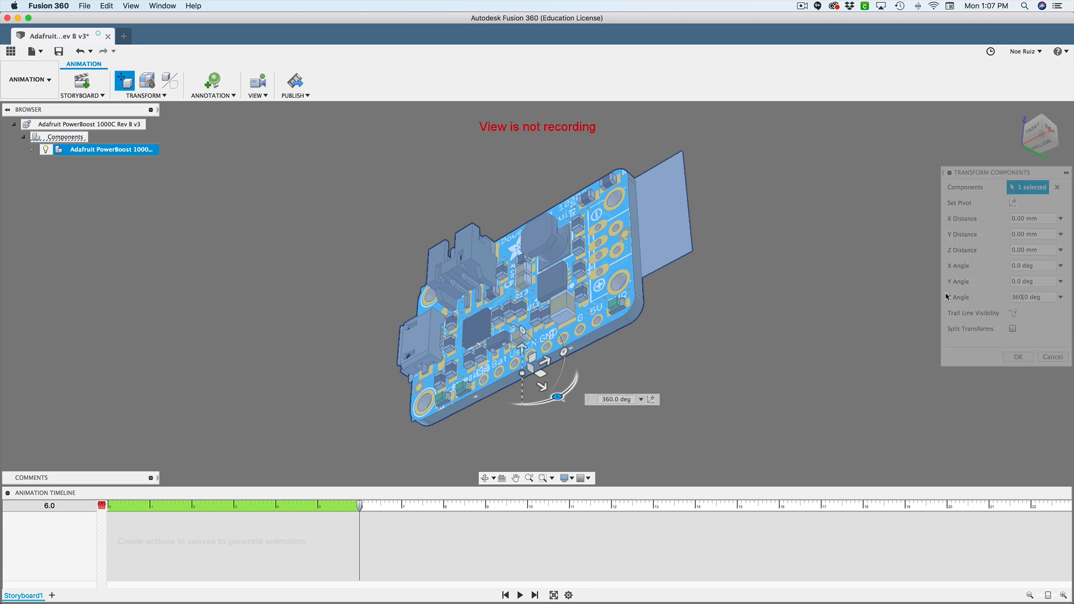
pyautogui.keyDown('shift'); pyautogui.moveTo(758, 221); pyautogui.dragTo(825, 273, button='middle'); pyautogui.keyUp('shift')
pyautogui.press('Escape')
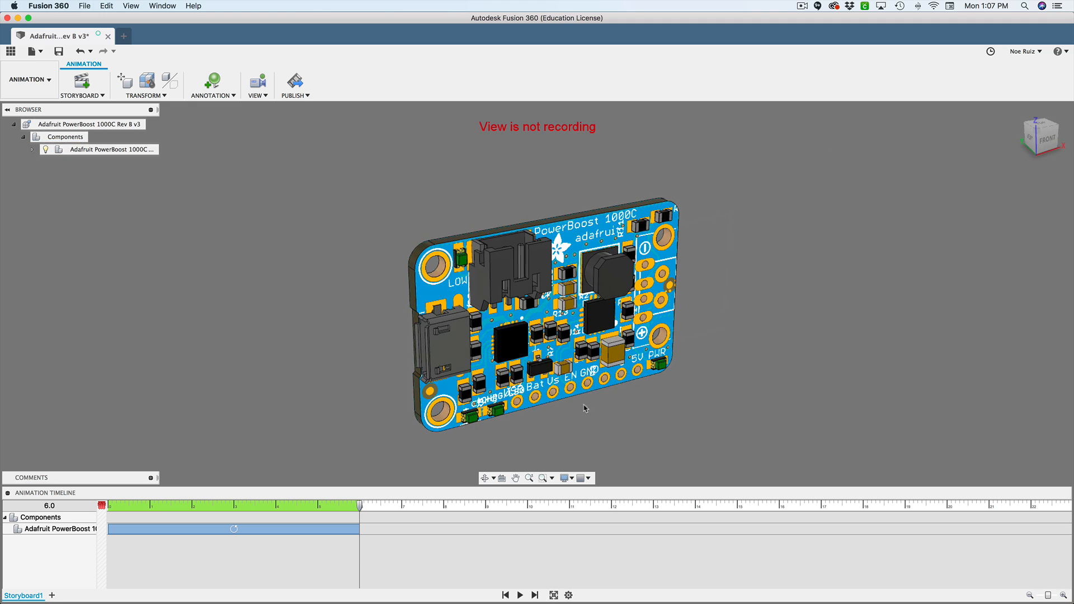
# Step: Play back the board's rotation and check the action's duration and its ends on the timeline, leaving them as they are
pyautogui.press('space')
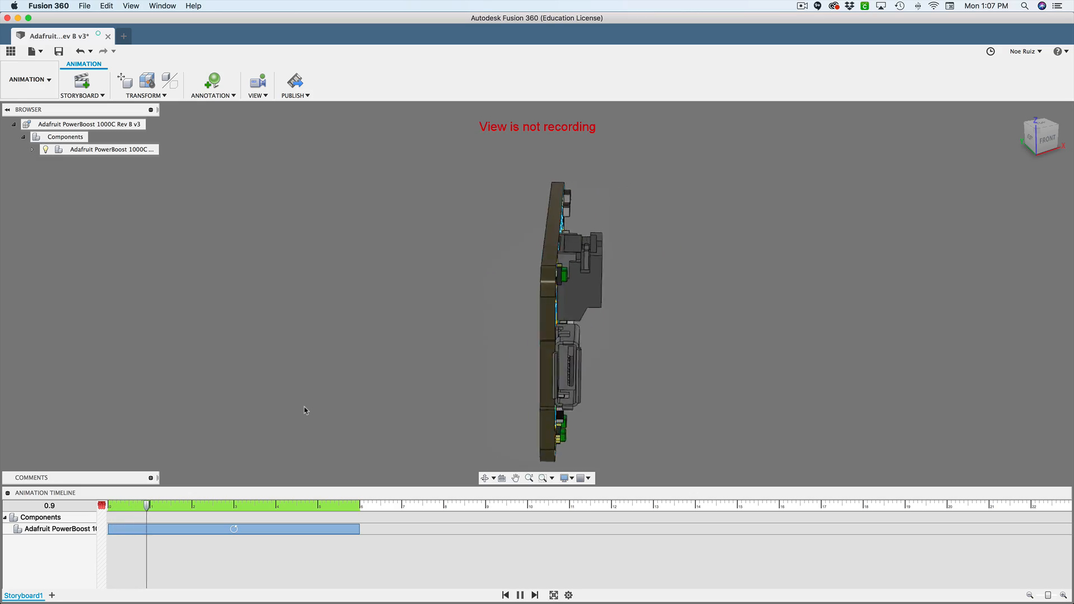
pyautogui.click(297, 552)
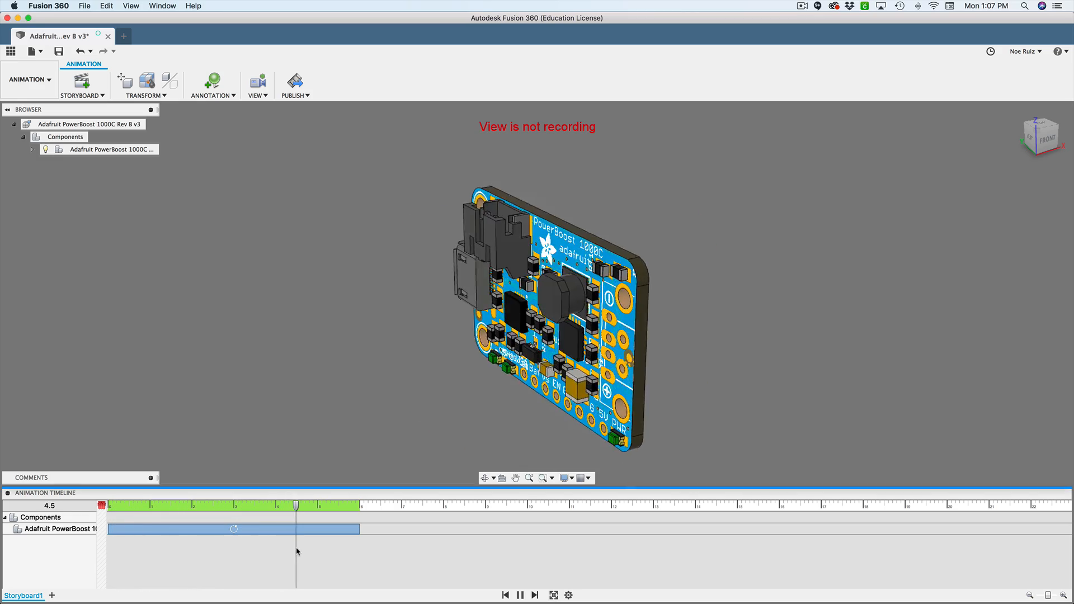
pyautogui.rightClick(328, 532)
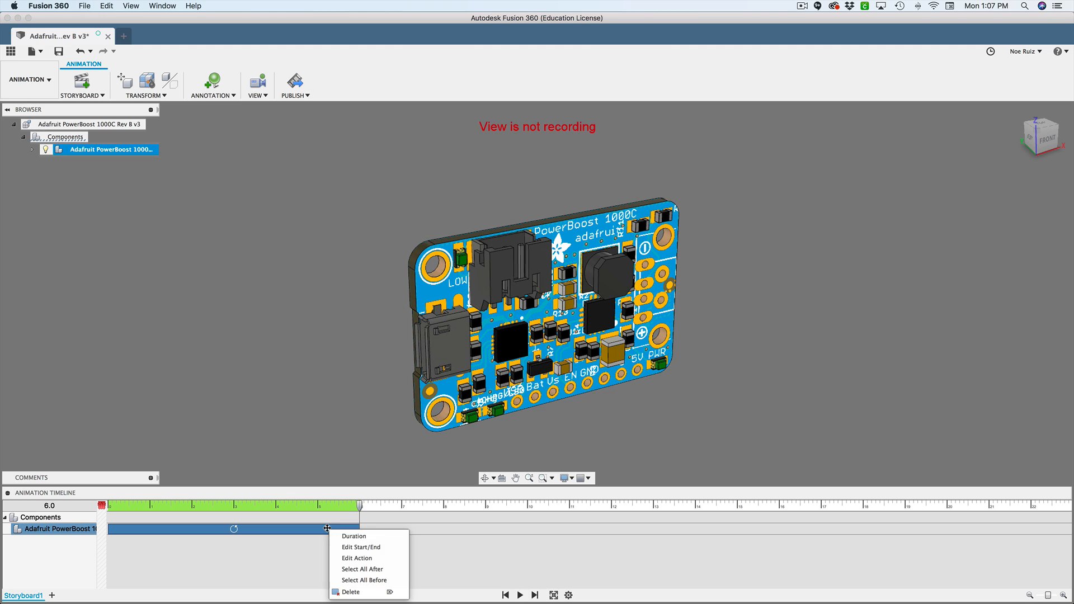
pyautogui.click(351, 546)
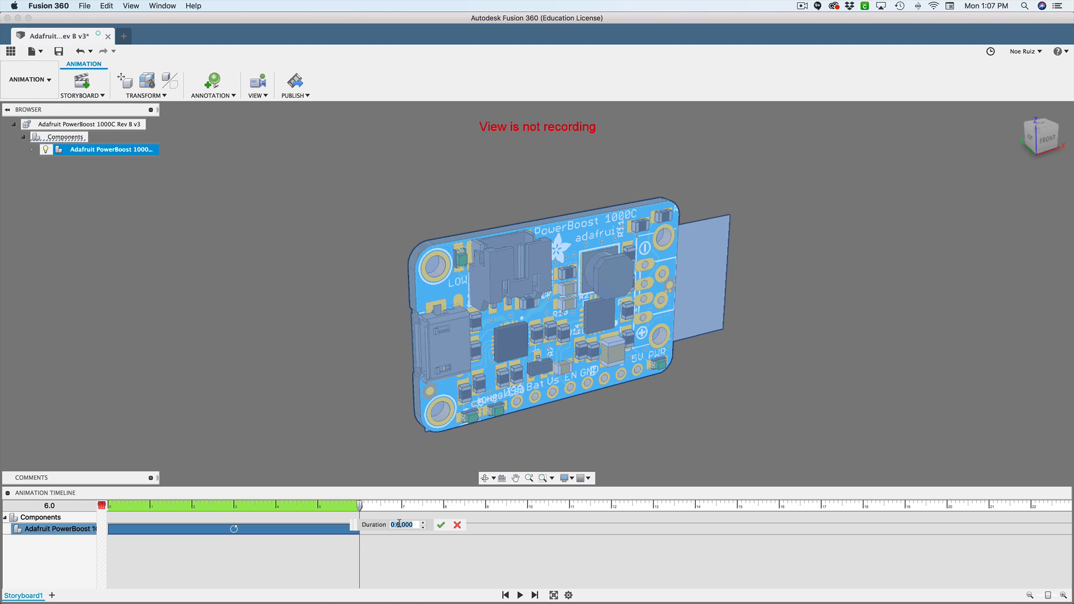
pyautogui.click(442, 525)
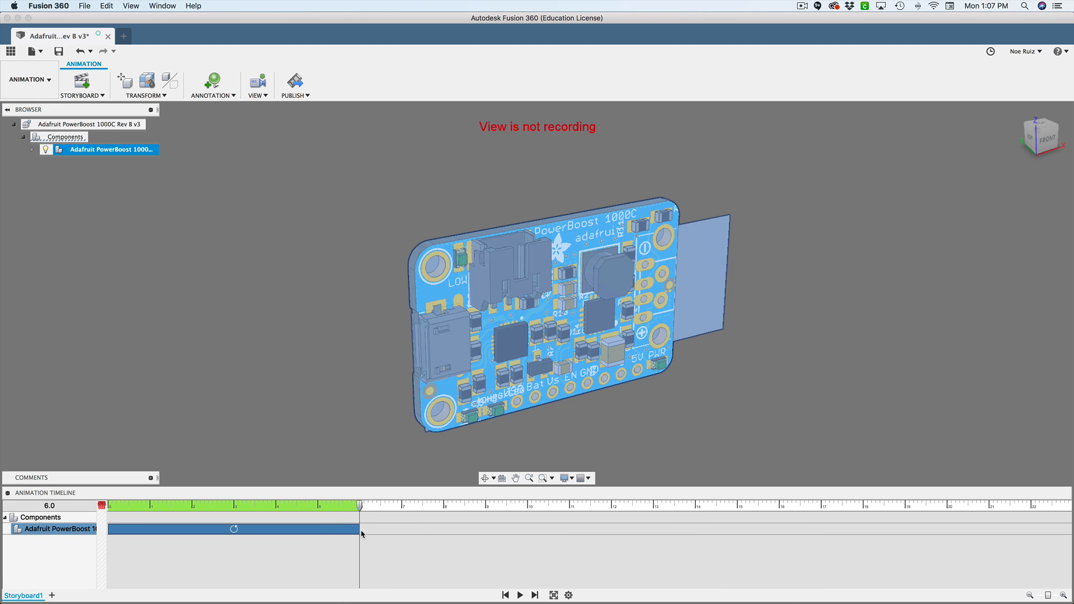
pyautogui.moveTo(357, 529)
pyautogui.mouseDown()
pyautogui.moveTo(432, 530)
pyautogui.moveTo(170, 530)
pyautogui.moveTo(357, 533)
pyautogui.mouseUp()
pyautogui.moveTo(108, 530)
pyautogui.mouseDown()
pyautogui.moveTo(221, 530)
pyautogui.moveTo(102, 535)
pyautogui.moveTo(113, 537)
pyautogui.mouseUp()
# Step: Replay the animation, pause it partway and examine the board from another angle
pyautogui.press('space')
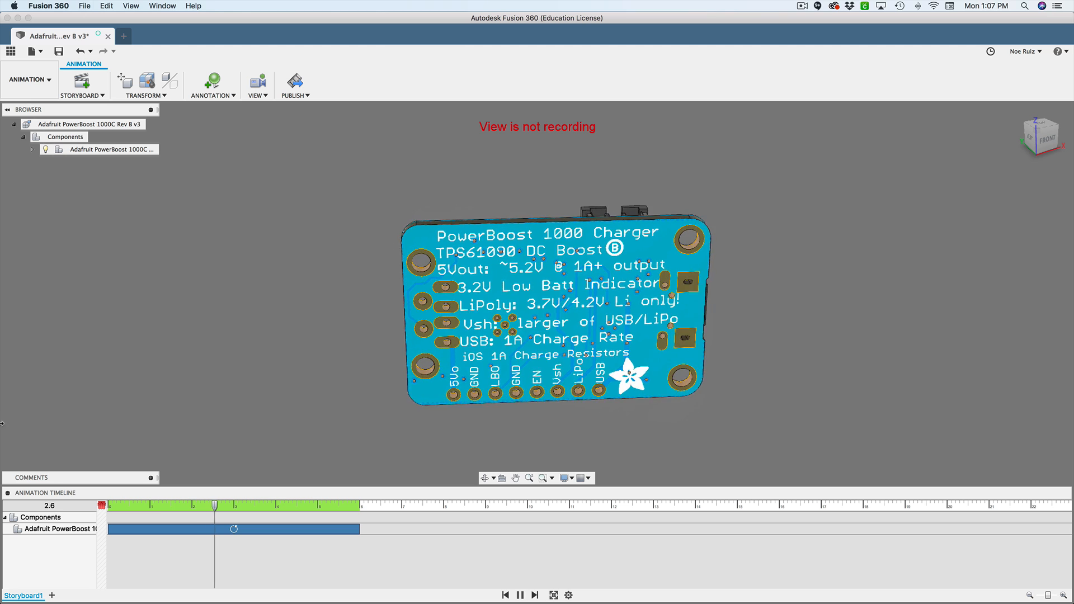
pyautogui.press('space')
pyautogui.keyDown('shift'); pyautogui.moveTo(435, 369); pyautogui.dragTo(459, 367, button='middle'); pyautogui.keyUp('shift')
pyautogui.keyDown('shift'); pyautogui.moveTo(247, 364); pyautogui.dragTo(322, 312, button='middle'); pyautogui.keyUp('shift')
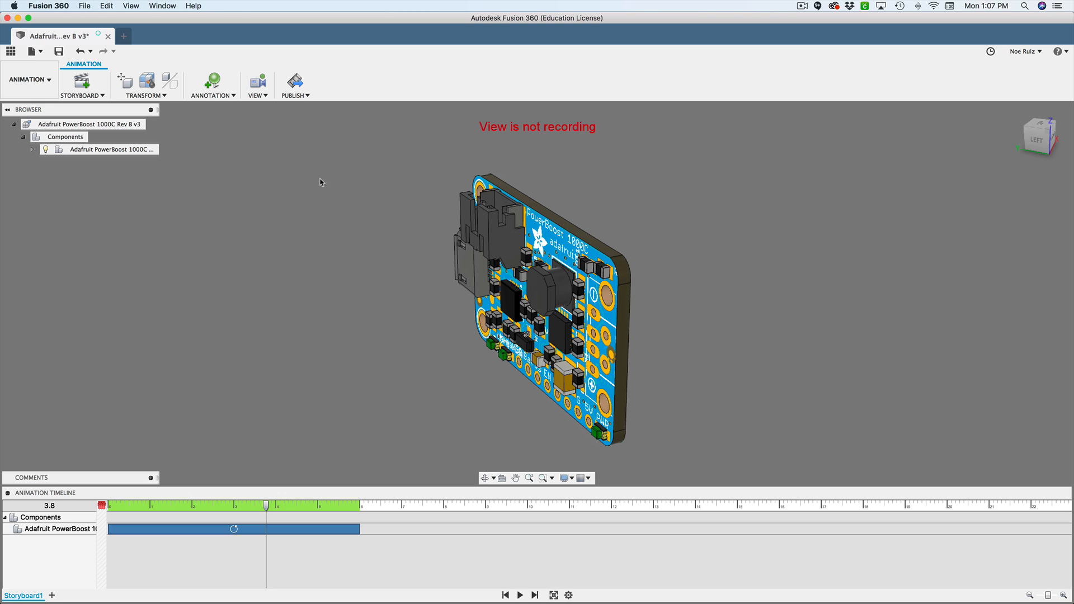
# Step: Start publishing the current storyboard as a video at 1920 x 1080 (16:9)
pyautogui.click(297, 83)
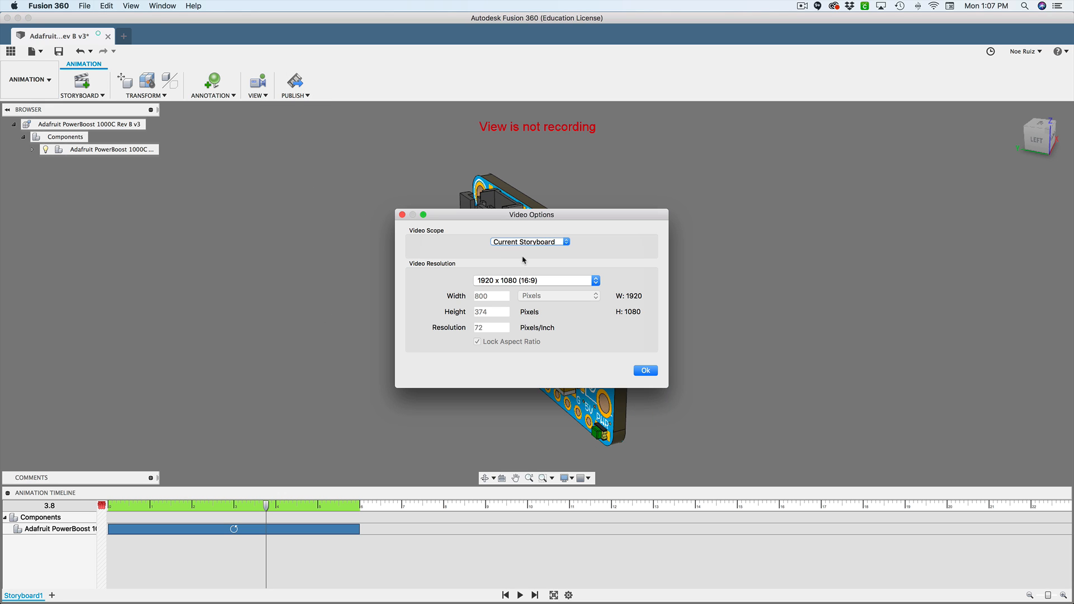
pyautogui.click(513, 281)
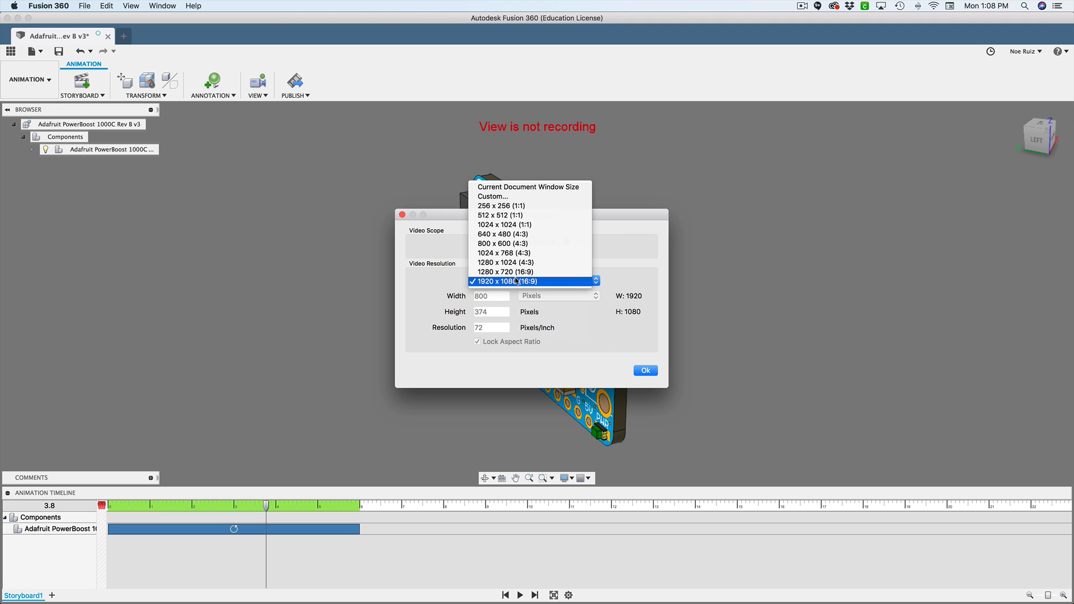
pyautogui.click(524, 285)
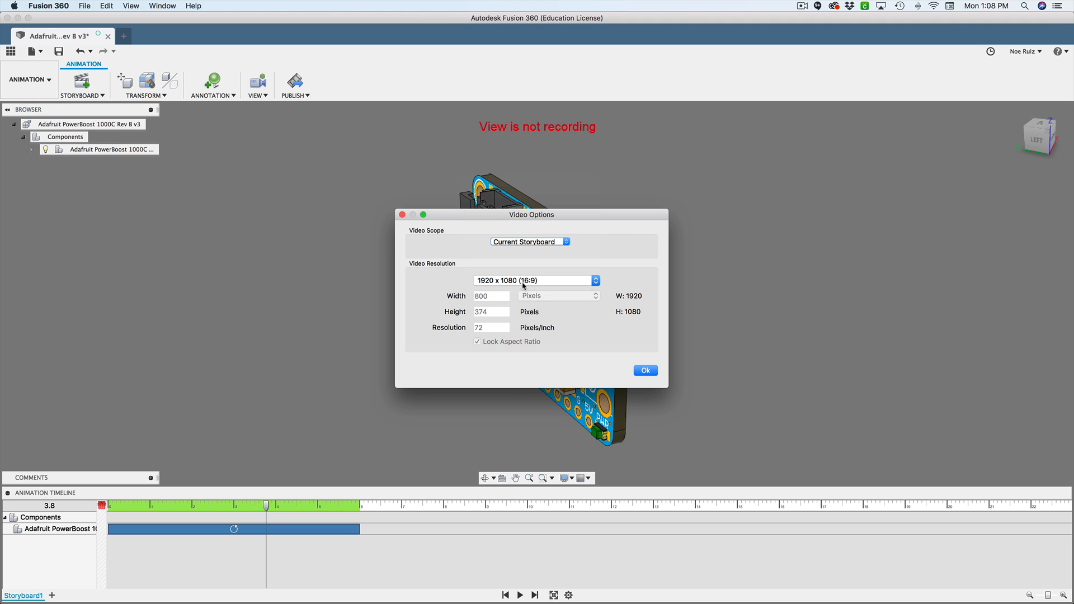
pyautogui.click(646, 371)
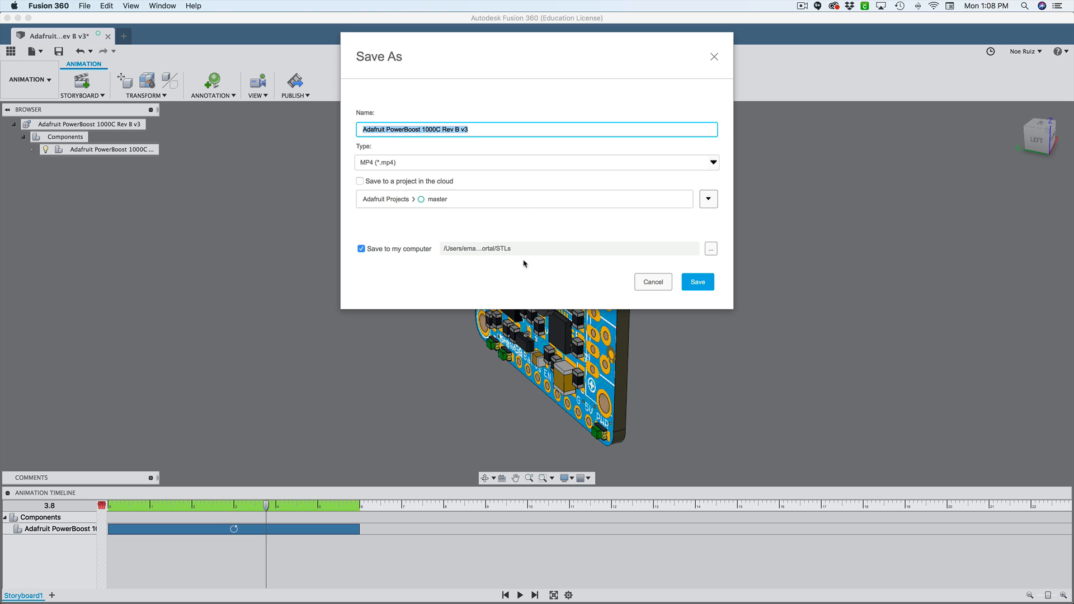
# Step: Check the MP4 file type among the video's save options and cancel the export
pyautogui.click(472, 165)
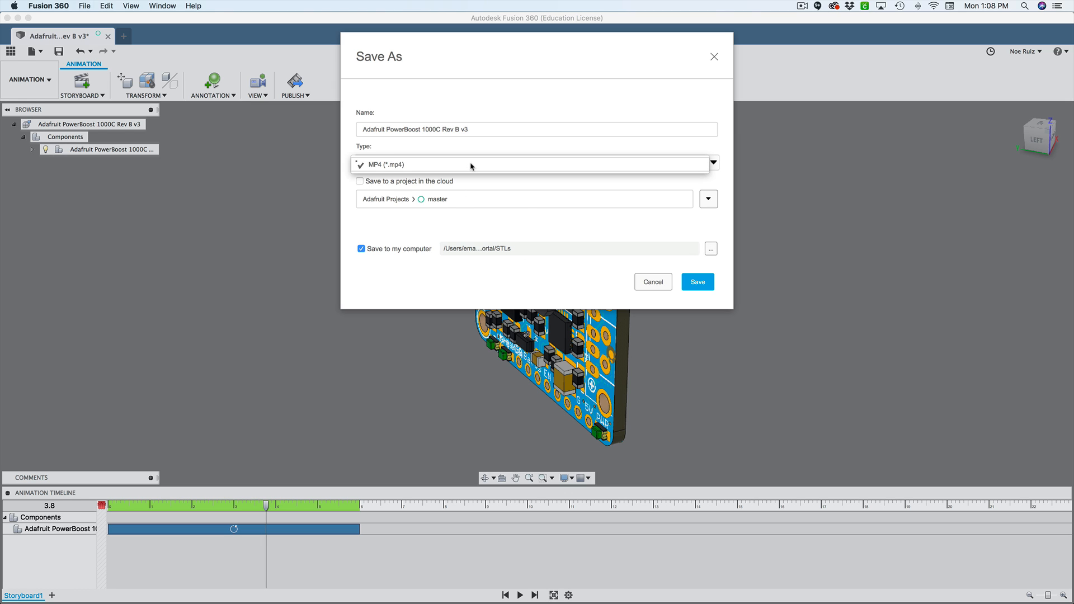
pyautogui.click(395, 165)
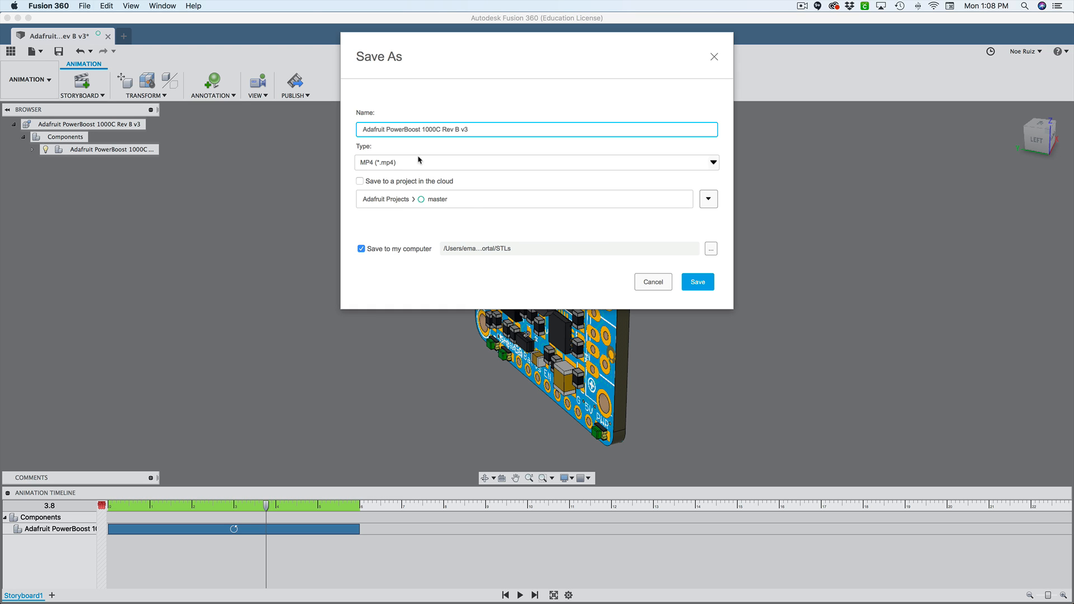
pyautogui.click(649, 281)
# Step: Delete the board's rotation action from the animation timeline
pyautogui.keyDown('shift'); pyautogui.moveTo(653, 300); pyautogui.dragTo(666, 297, button='middle'); pyautogui.keyUp('shift')
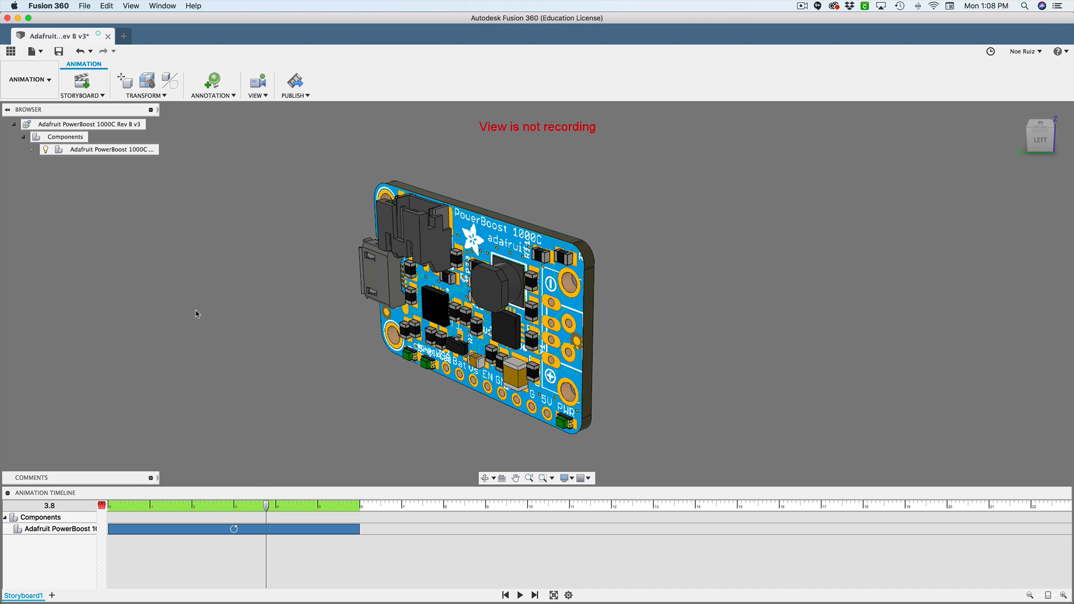
pyautogui.click(244, 531)
pyautogui.press('Delete')
pyautogui.click(222, 359)
# Step: Switch to the Design workspace and inspect the board close up from an isometric angle
pyautogui.click(30, 80)
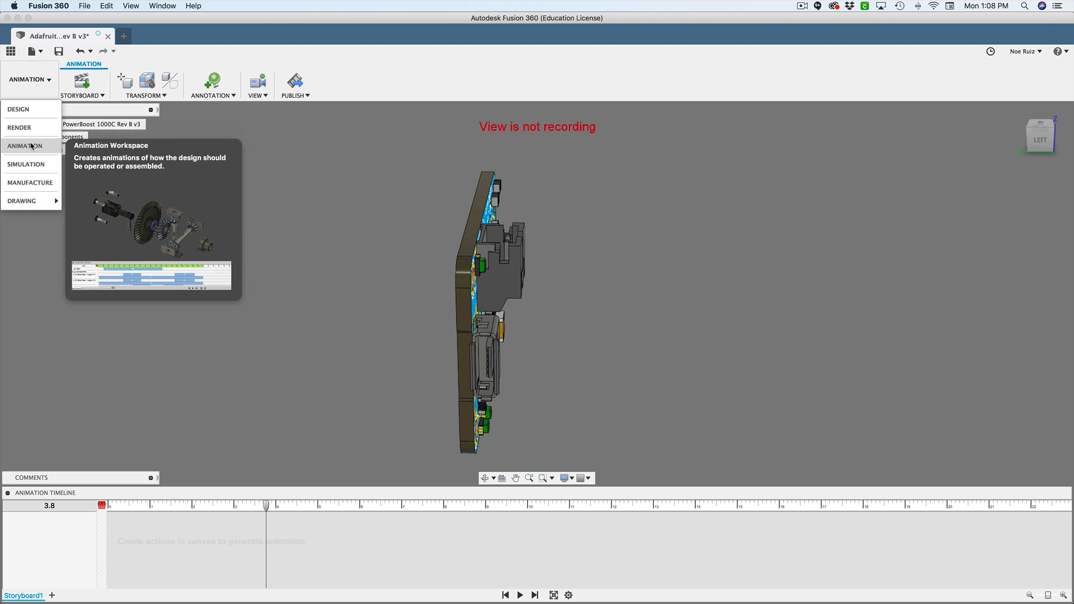
pyautogui.click(20, 109)
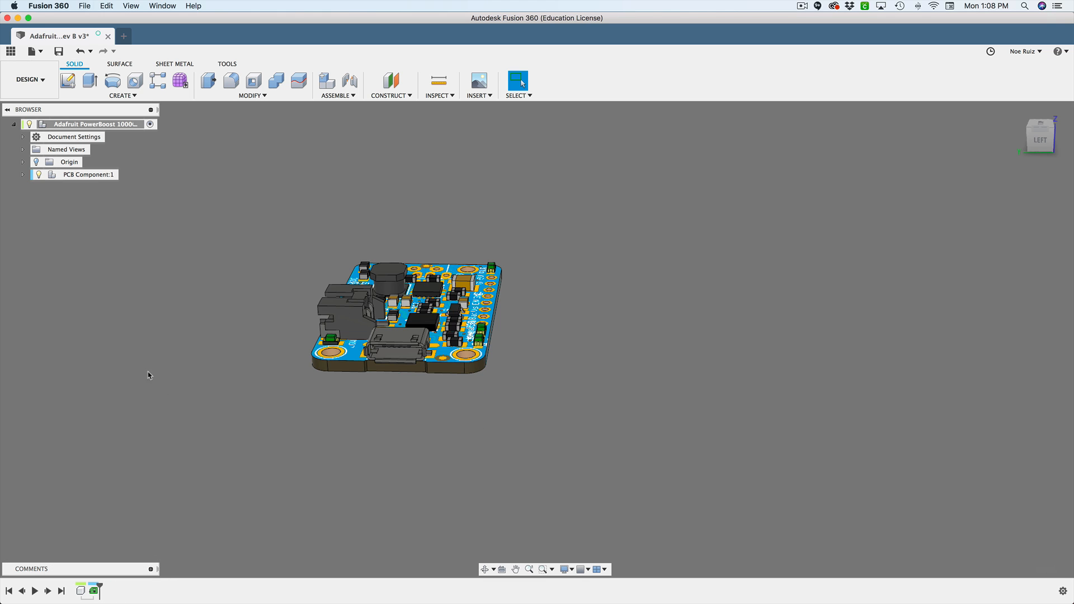
pyautogui.keyDown('shift'); pyautogui.scroll(5, 250, 371); pyautogui.keyUp('shift')
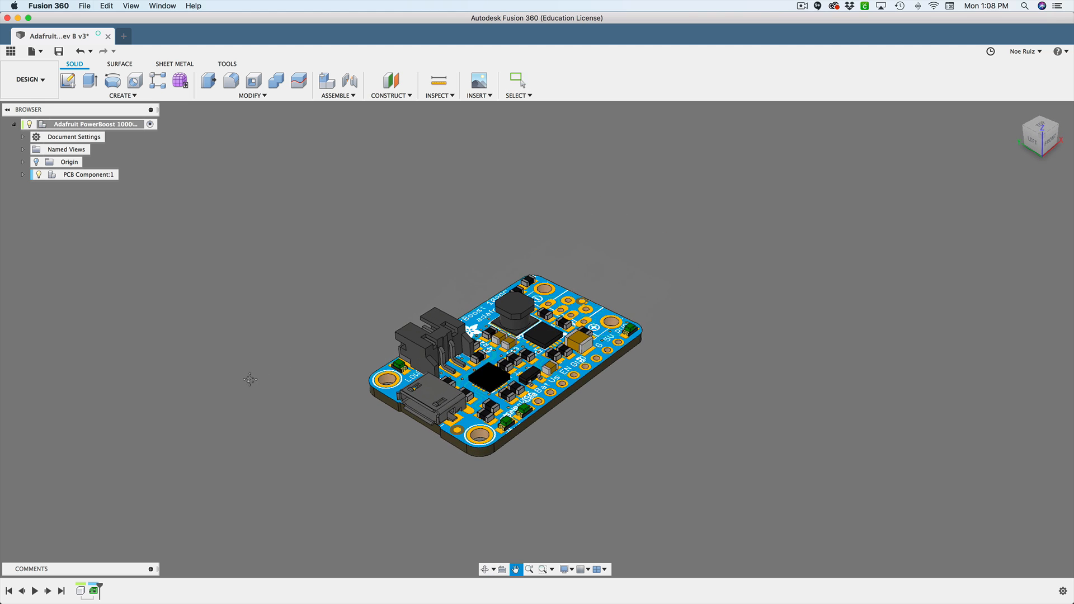
pyautogui.scroll(2, 491, 421)
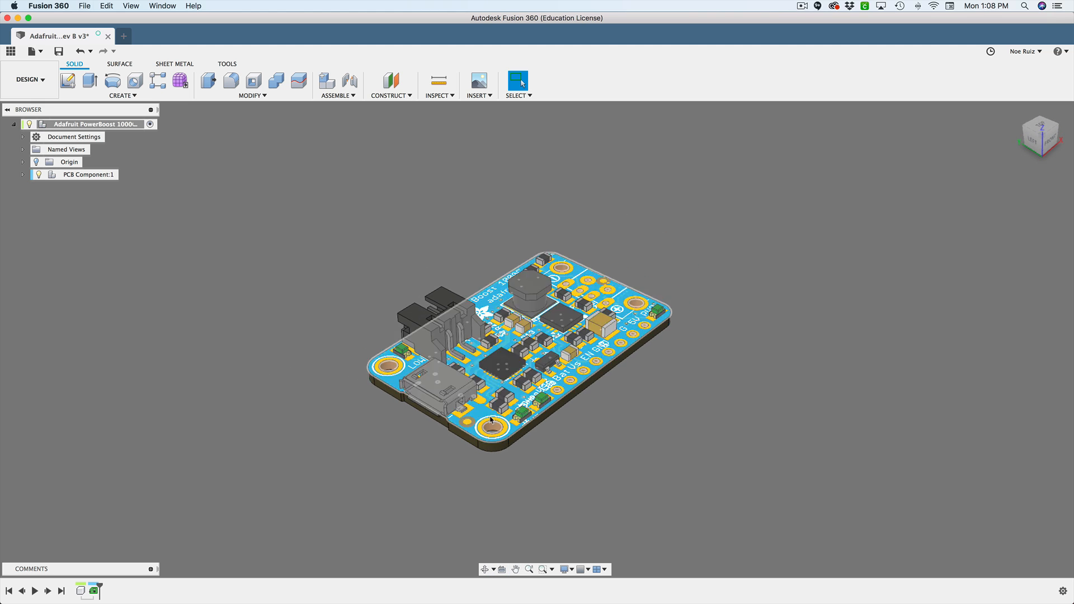
pyautogui.scroll(3, 491, 420)
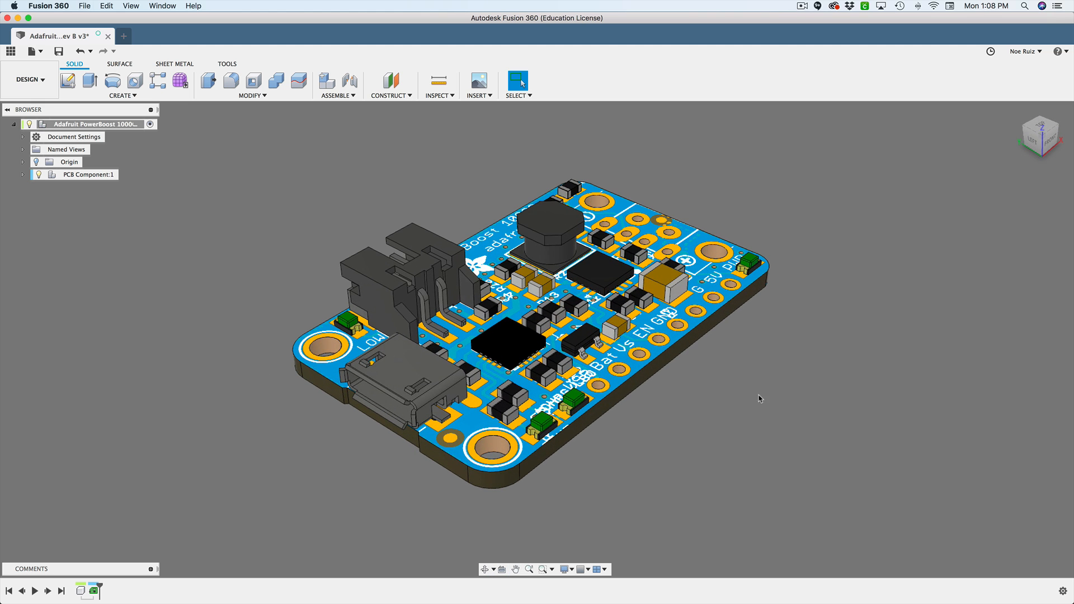
# Step: Return to the Animation workspace and reset the camera to the home view
pyautogui.click(31, 80)
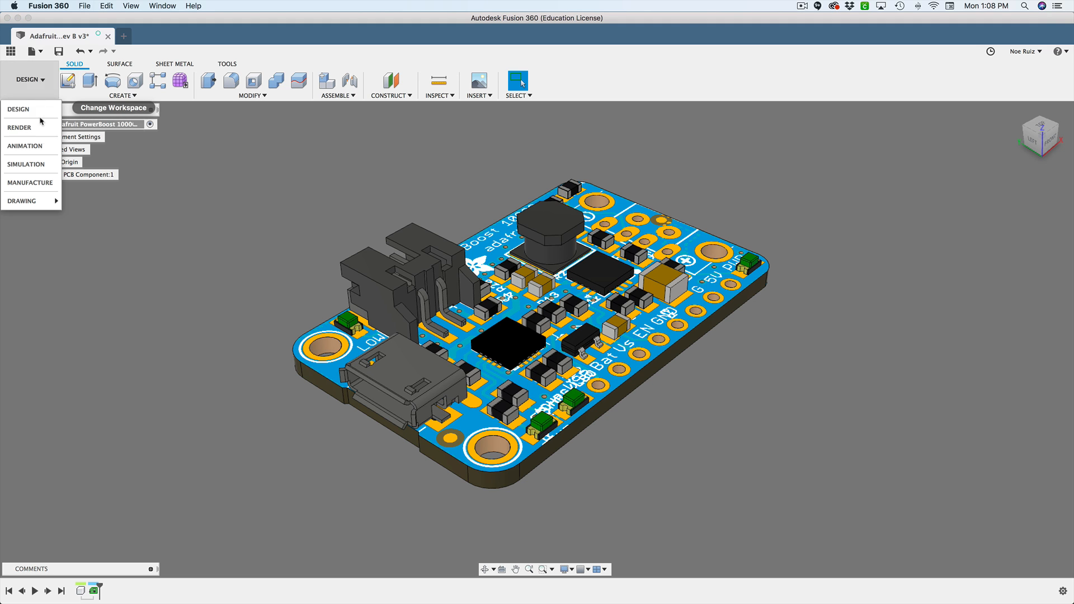
pyautogui.click(38, 146)
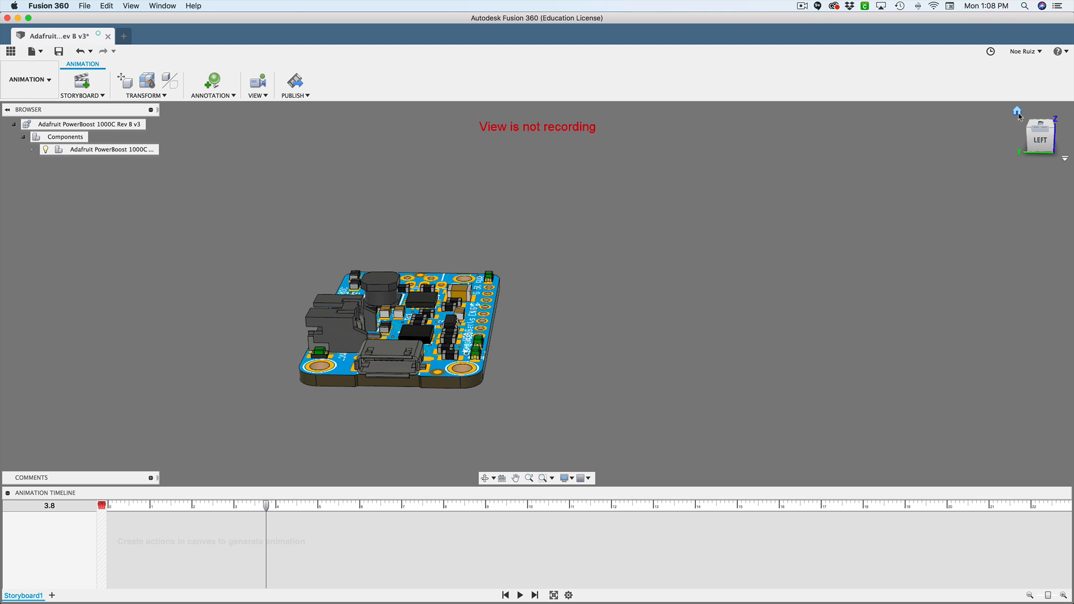
pyautogui.click(1019, 118)
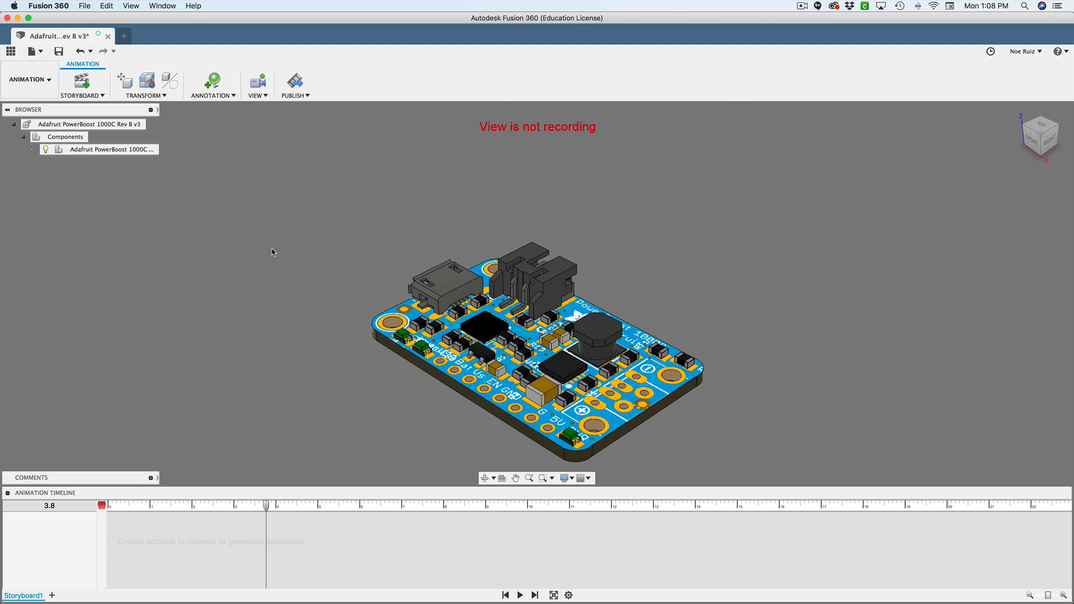
# Step: Start Transform Components on the whole PowerBoost 1000C board component
pyautogui.click(124, 82)
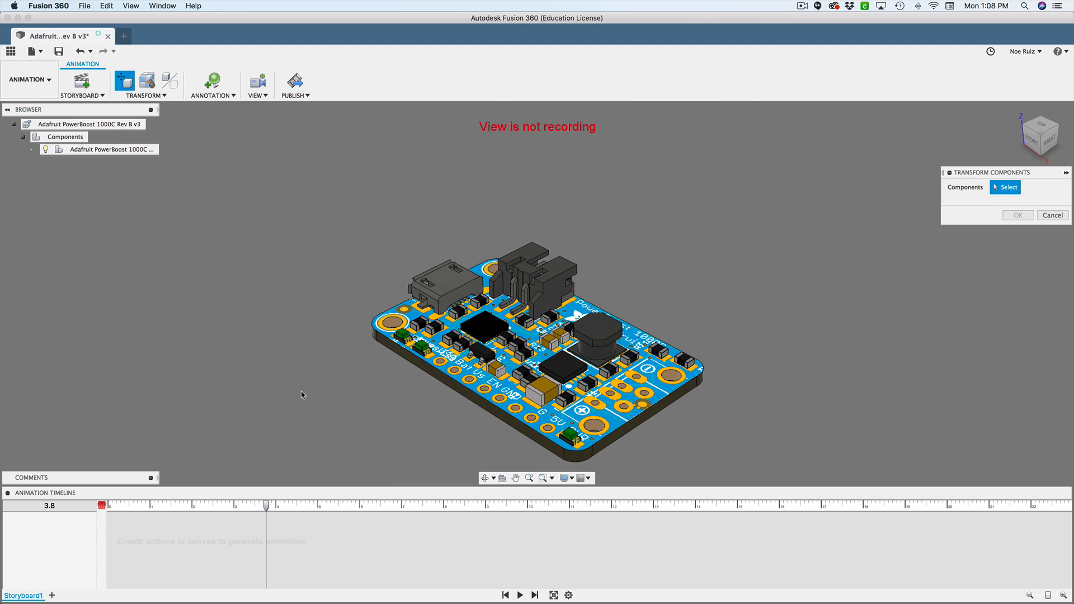
pyautogui.click(124, 81)
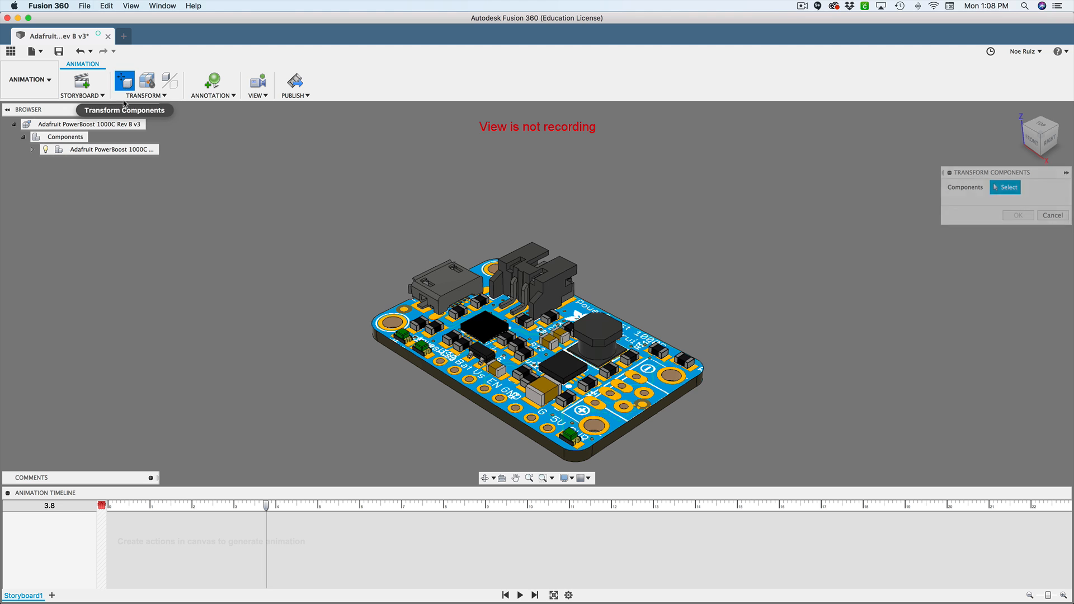
pyautogui.press('t')
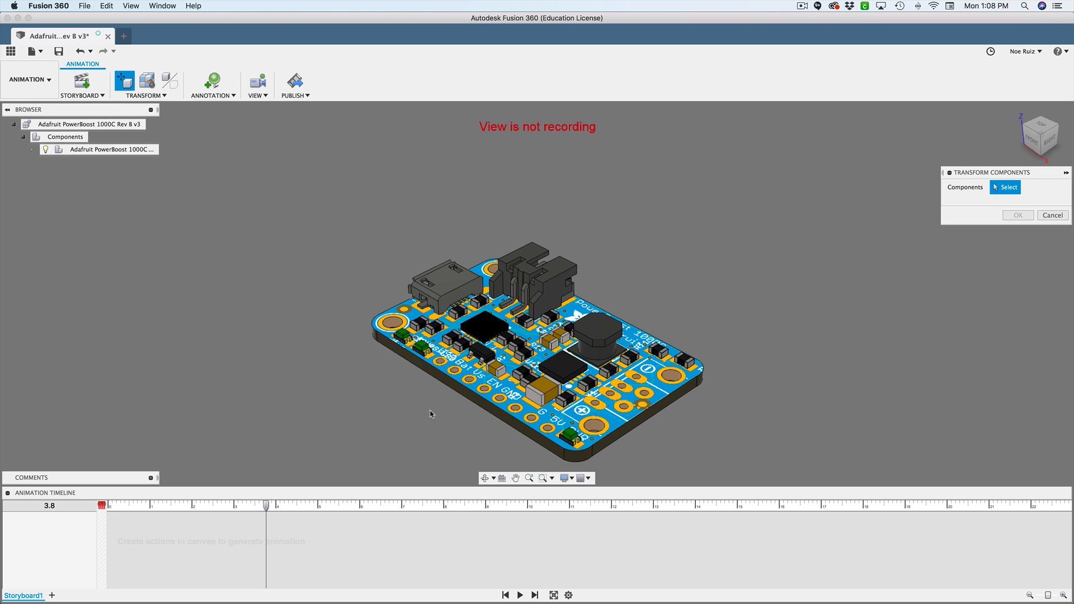
pyautogui.scroll(3, 430, 410)
pyautogui.click(84, 150)
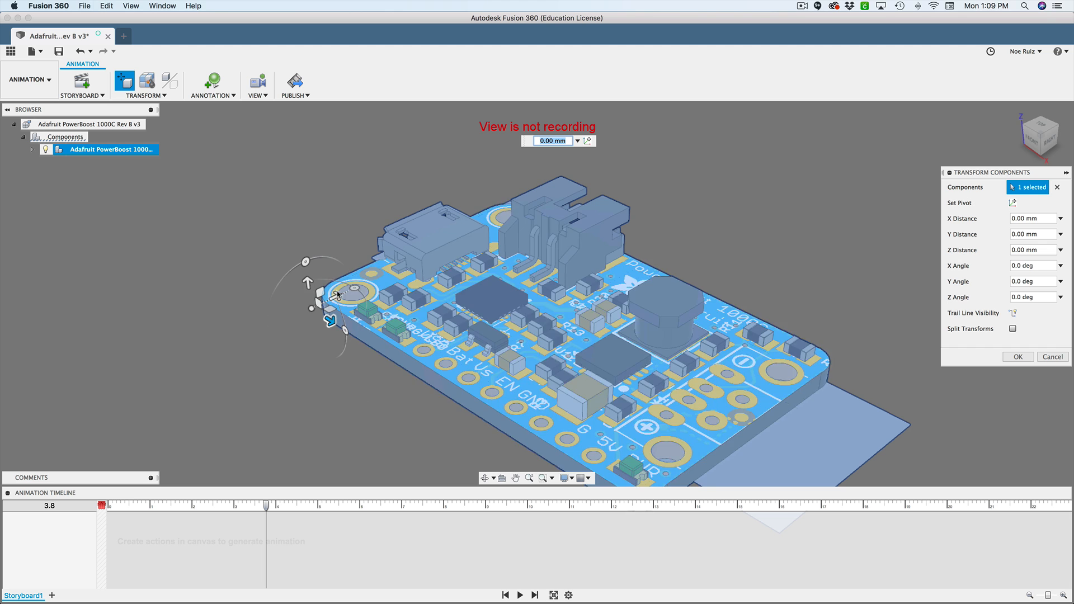
pyautogui.scroll(-3, 315, 304)
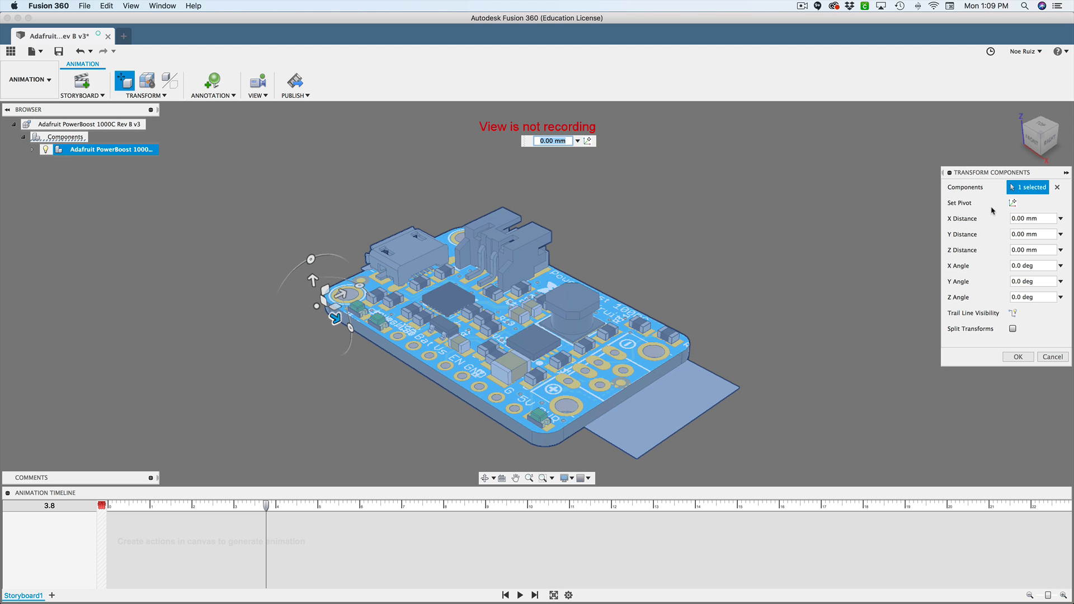
# Step: Set the transform pivot on the board's long edge beside the adafruit logo, keeping its orientation at 0.0 deg
pyautogui.click(1012, 202)
pyautogui.scroll(5, 417, 364)
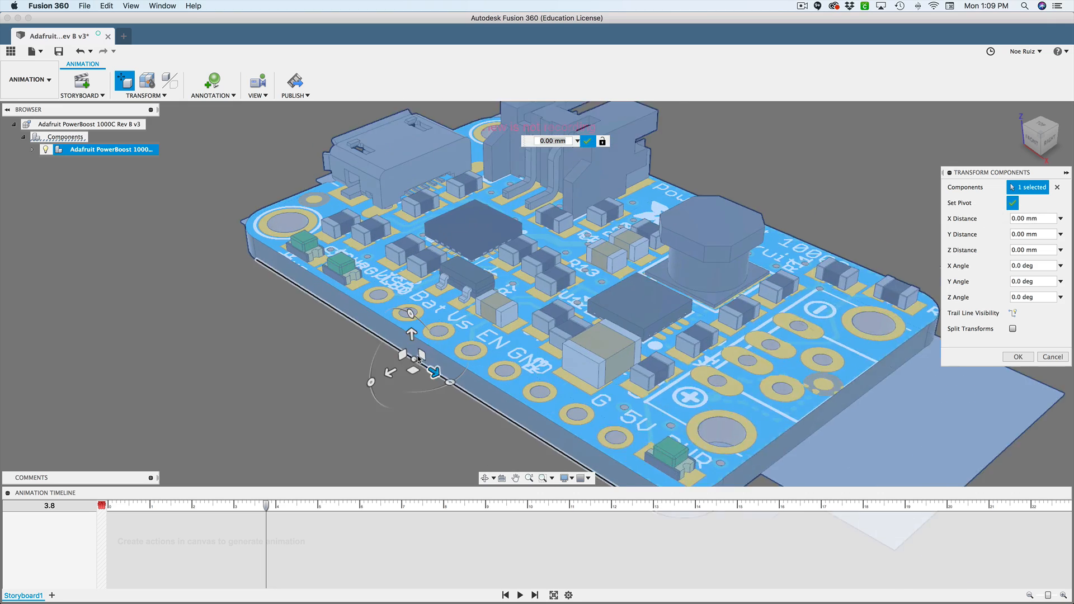
pyautogui.scroll(5, 416, 360)
pyautogui.scroll(-10, 460, 379)
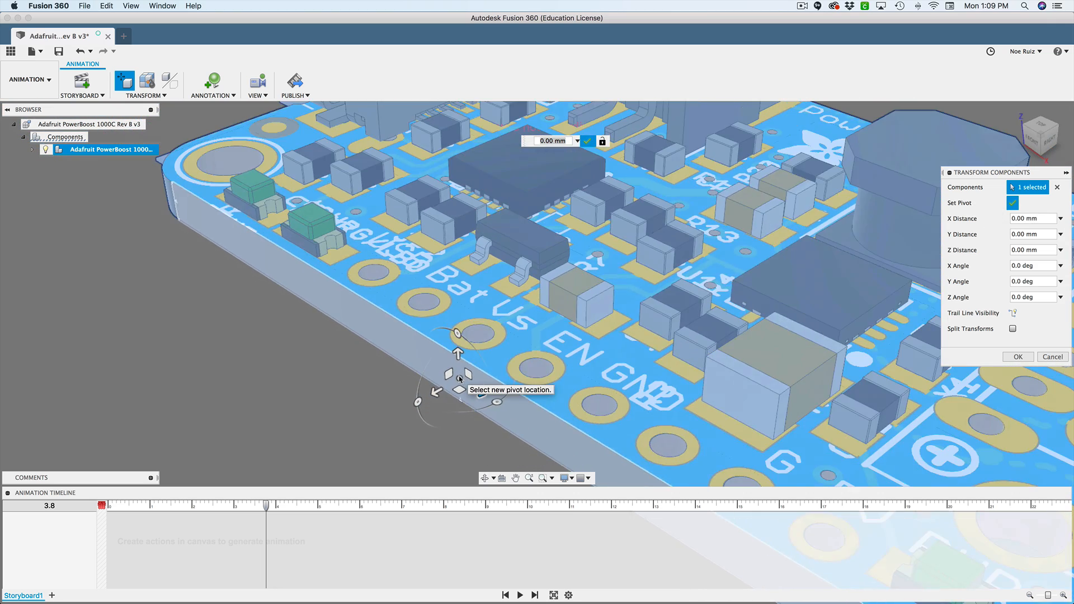
pyautogui.keyDown('shift'); pyautogui.moveTo(528, 293); pyautogui.dragTo(557, 311, button='middle'); pyautogui.keyUp('shift')
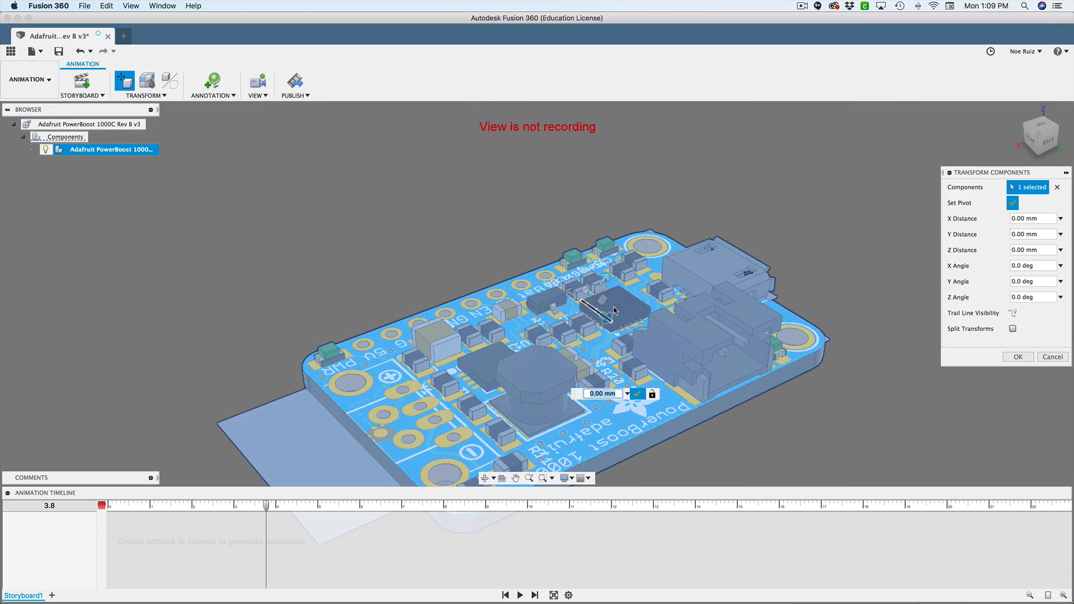
pyautogui.scroll(5, 655, 445)
pyautogui.scroll(-2, 671, 431)
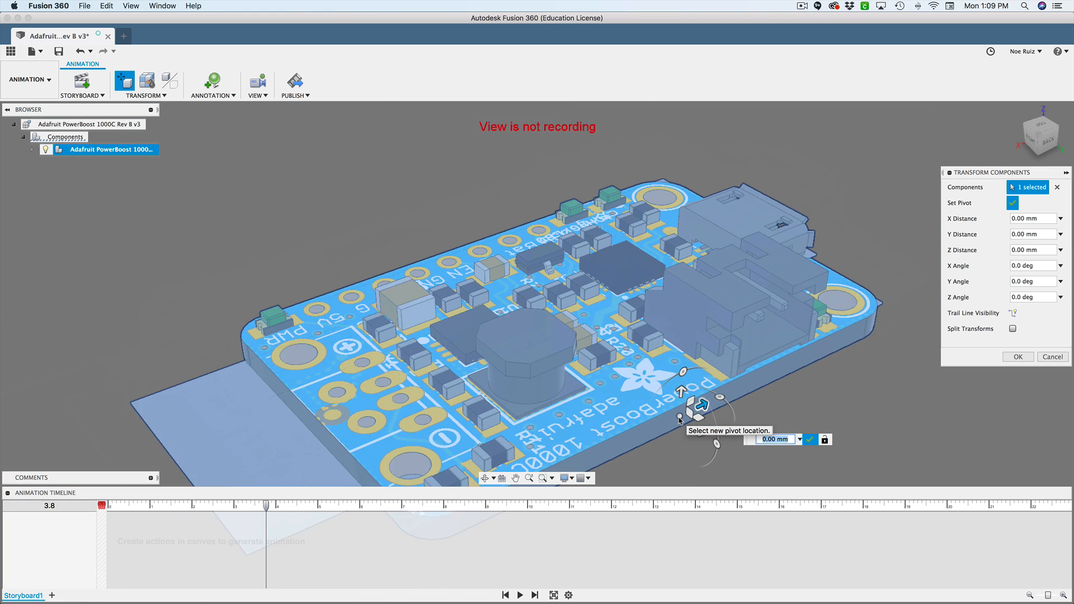
pyautogui.scroll(-8, 680, 420)
pyautogui.keyDown('shift'); pyautogui.moveTo(695, 424); pyautogui.dragTo(753, 355, button='middle'); pyautogui.keyUp('shift')
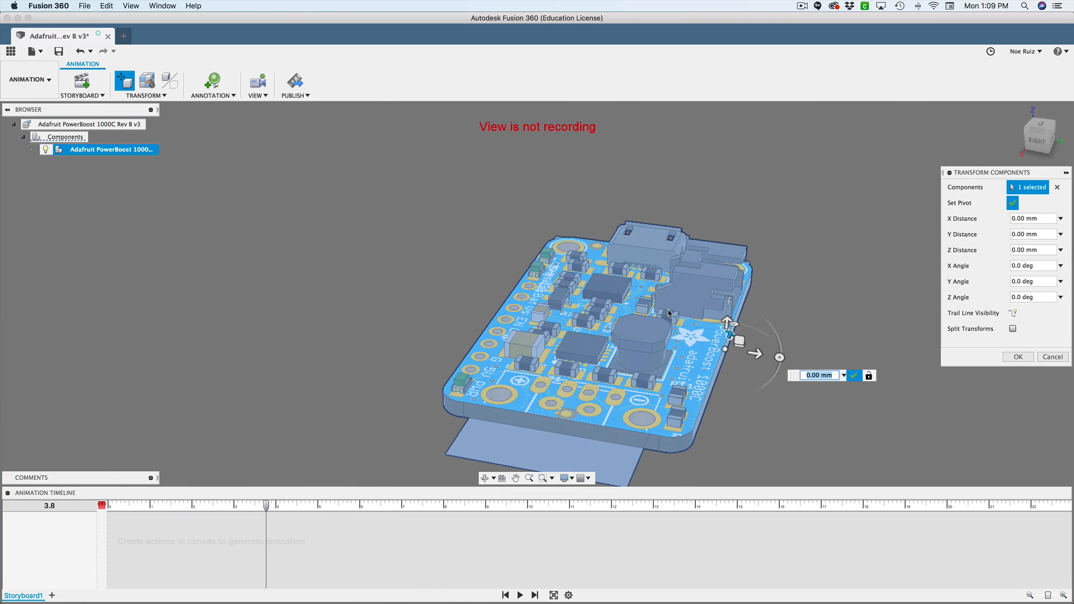
pyautogui.click(869, 376)
pyautogui.click(780, 358)
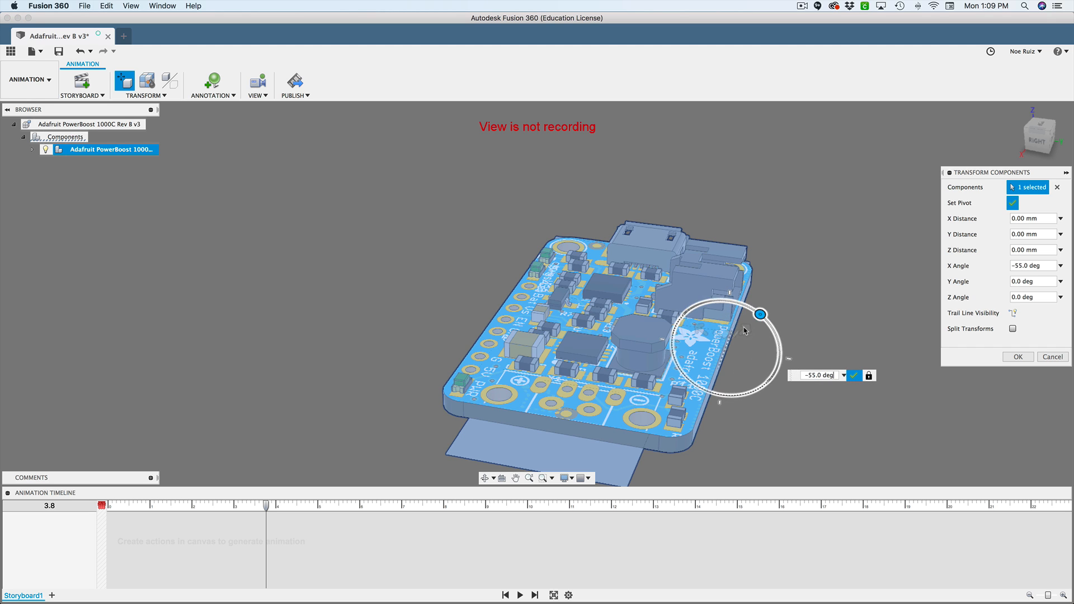
pyautogui.moveTo(804, 363); pyautogui.dragTo(794, 359)
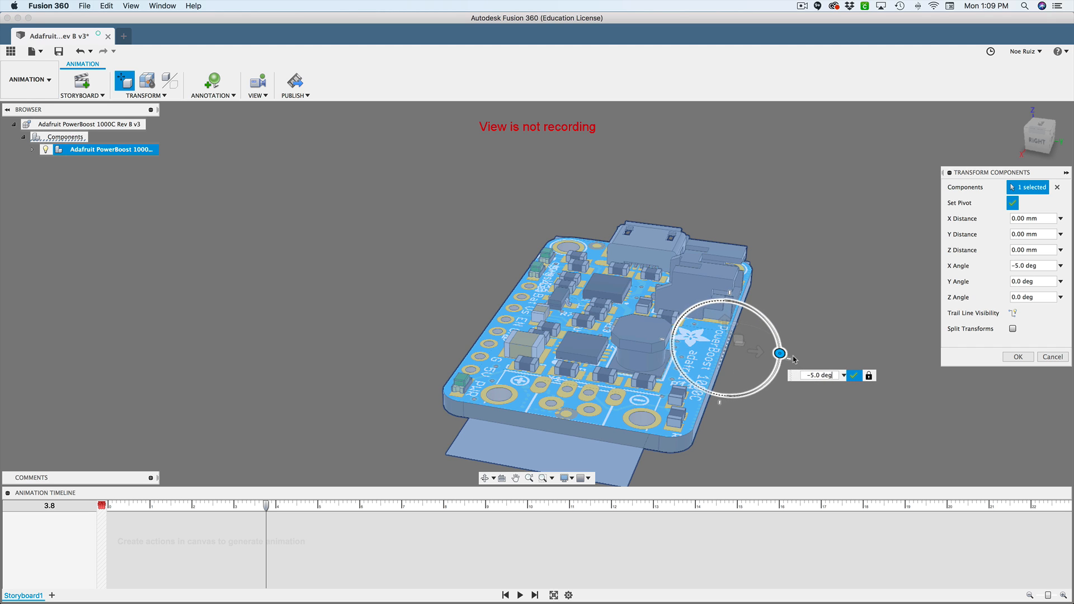
pyautogui.press('Return')
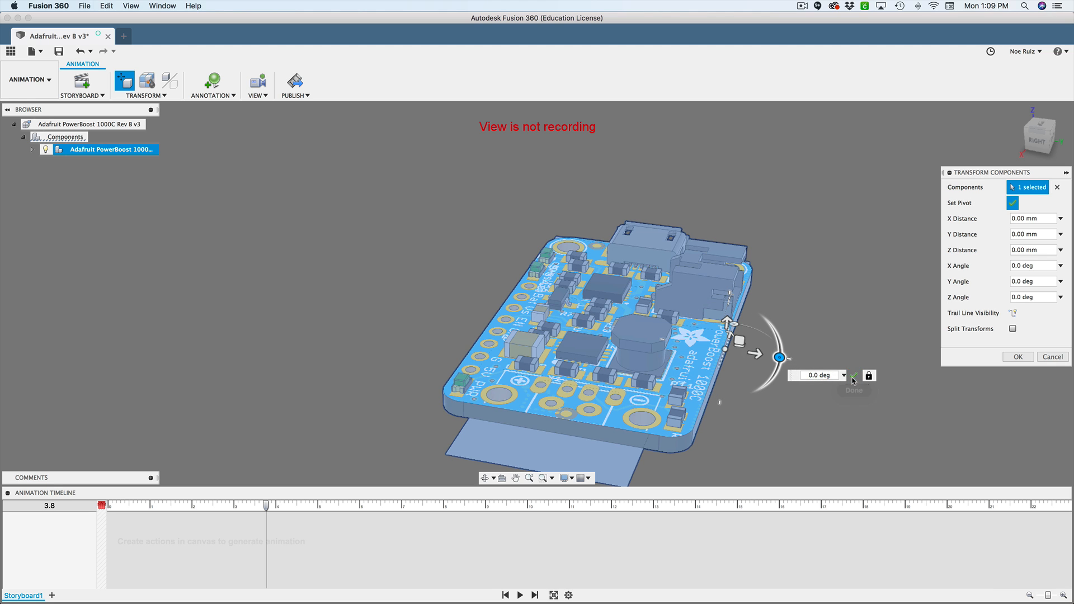
# Step: Rotate the board about the X axis until it stands upright, at 3.8 s on the timeline
pyautogui.moveTo(778, 357); pyautogui.dragTo(618, 291)
pyautogui.keyDown('shift'); pyautogui.moveTo(549, 334); pyautogui.dragTo(604, 336, button='middle'); pyautogui.keyUp('shift')
pyautogui.press('Return')
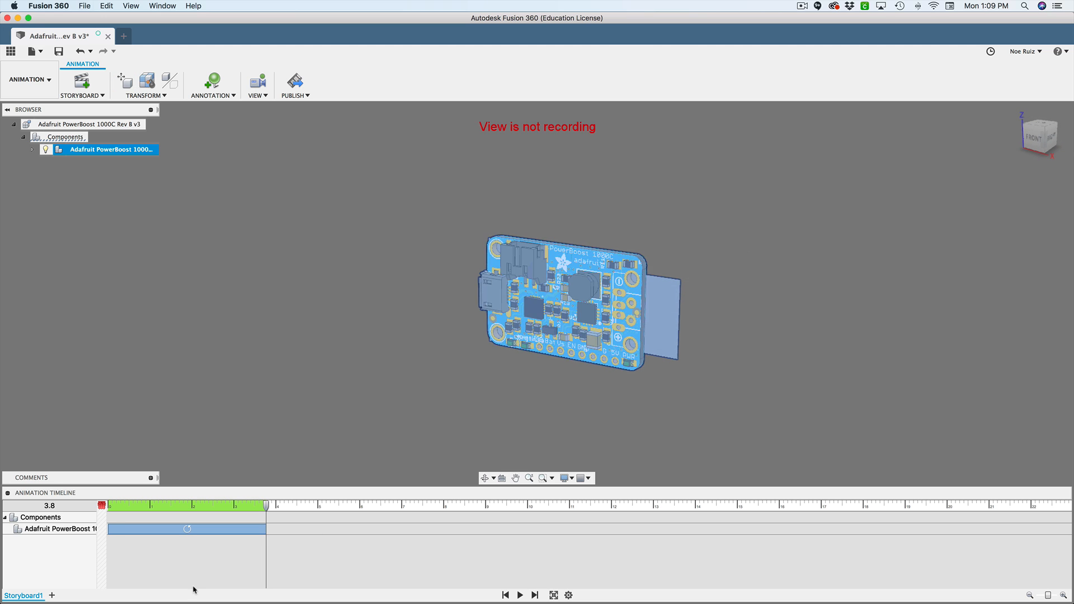
# Step: Play back the stand-up rotation and delete its action from the animation timeline
pyautogui.press('space')
pyautogui.press('space')
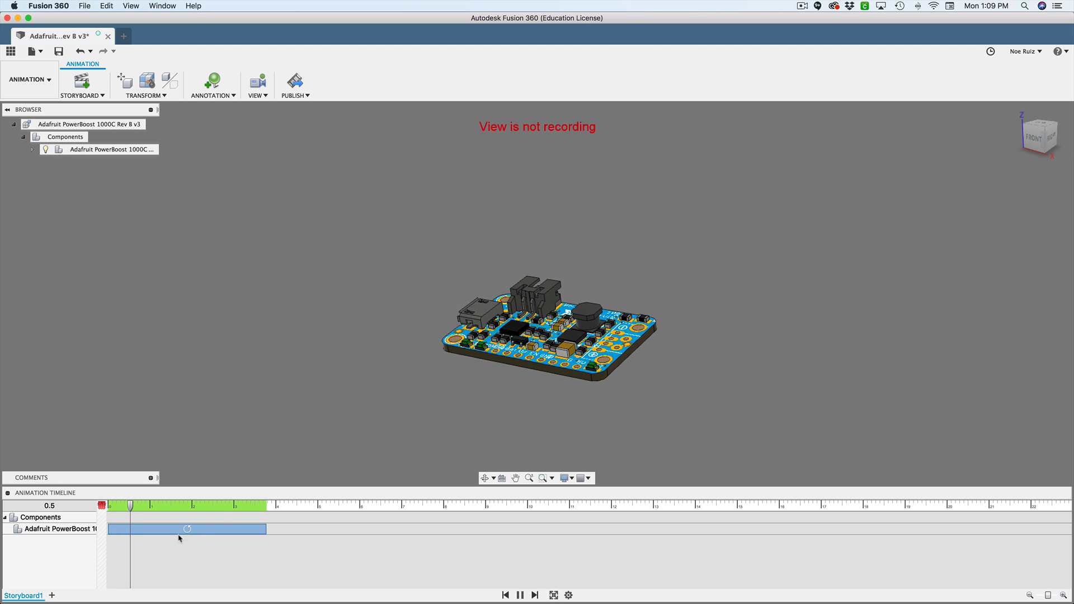
pyautogui.click(189, 529)
pyautogui.press('Delete')
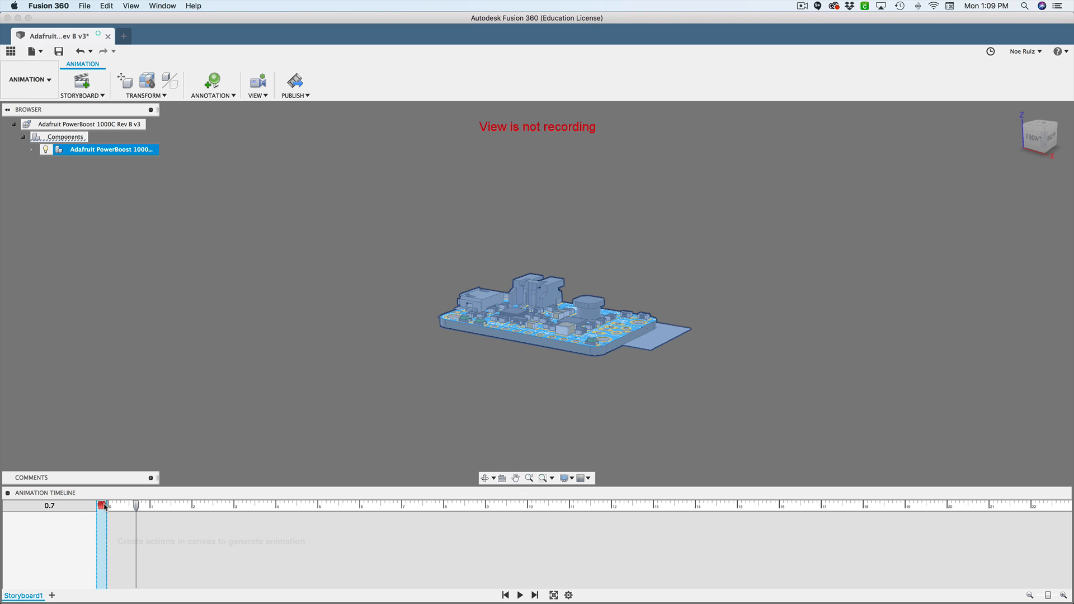
# Step: Place the playhead in the scratch zone at the timeline's start and rotate the board upright about the X axis
pyautogui.click(332, 414)
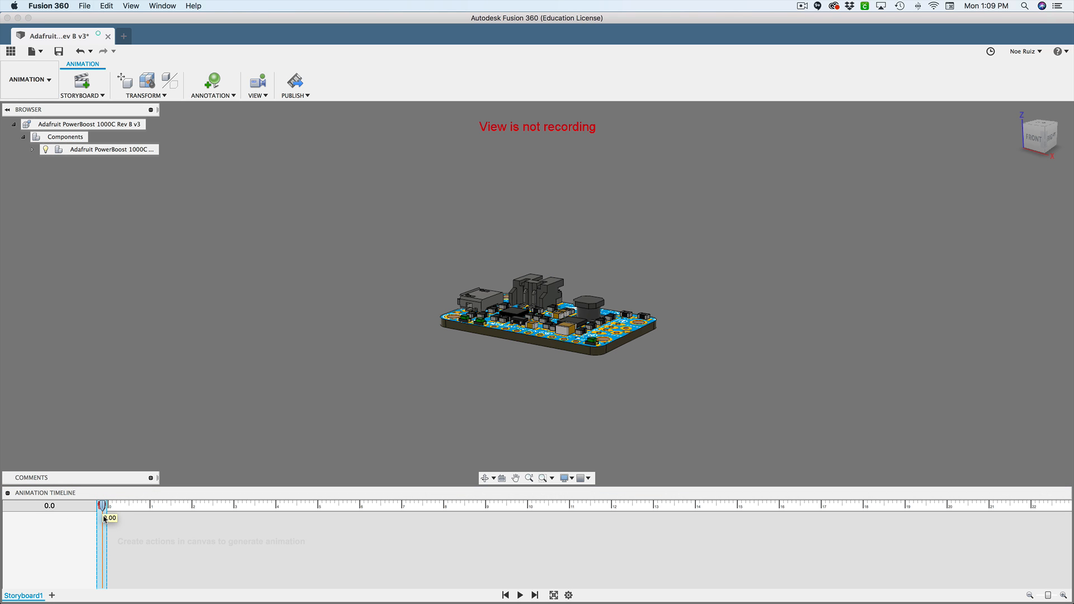
pyautogui.click(519, 338)
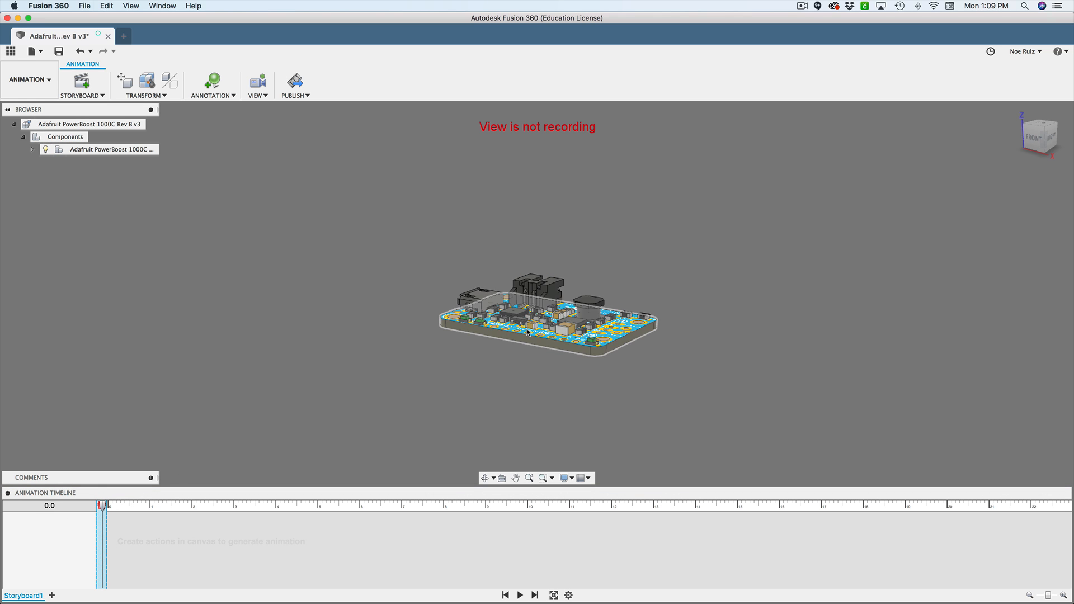
pyautogui.scroll(5, 506, 312)
pyautogui.scroll(2, 492, 337)
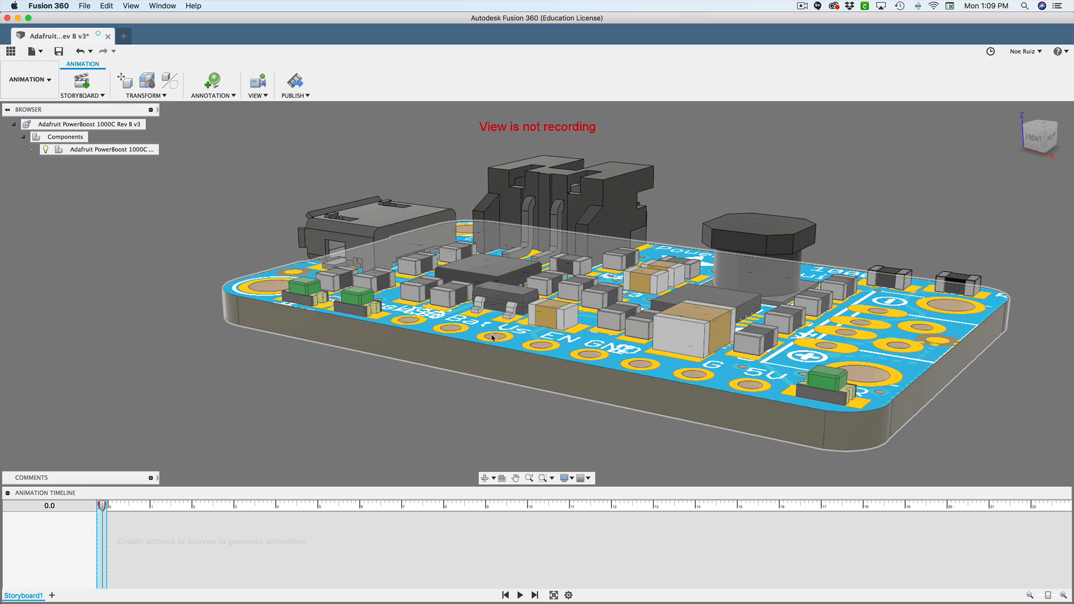
pyautogui.click(108, 150)
pyautogui.press('t')
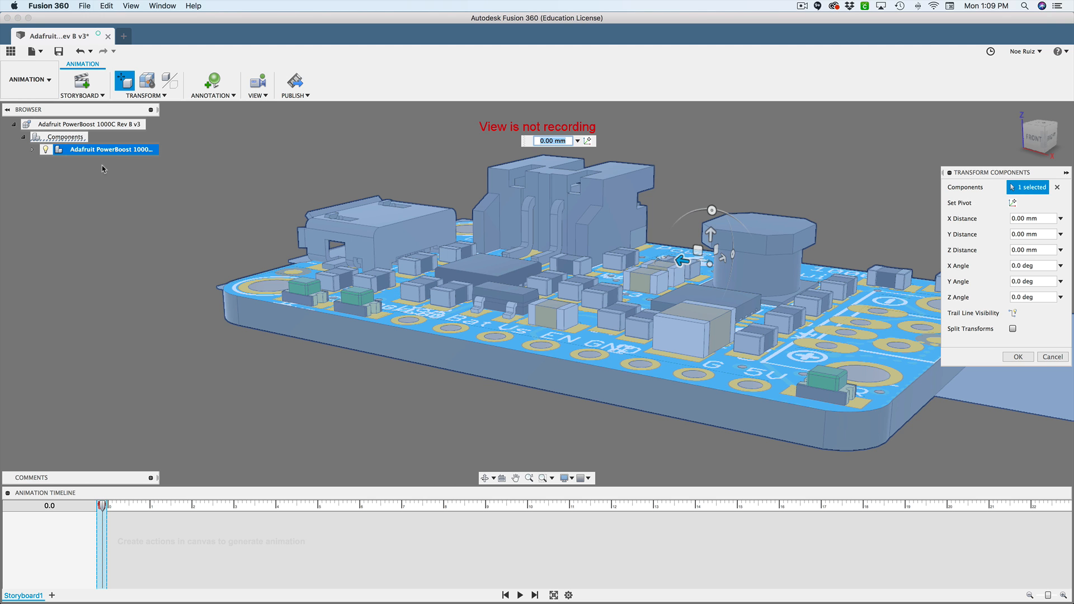
pyautogui.keyDown('shift'); pyautogui.moveTo(233, 242); pyautogui.dragTo(716, 196, button='middle'); pyautogui.keyUp('shift')
pyautogui.click(886, 261)
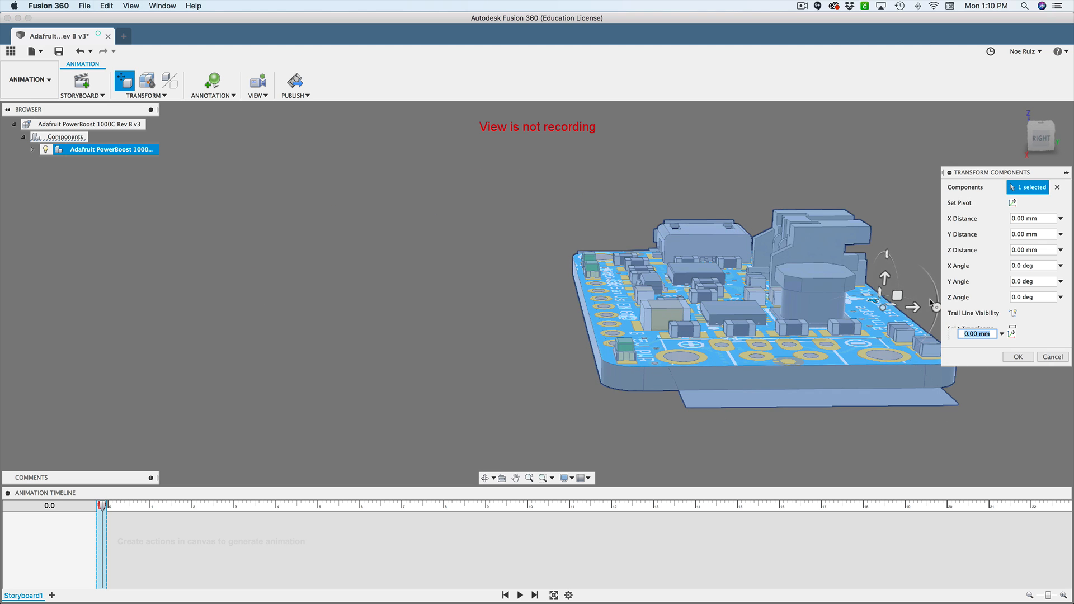
pyautogui.moveTo(935, 306); pyautogui.dragTo(882, 270)
pyautogui.press('Return')
pyautogui.moveTo(770, 197); pyautogui.dragTo(703, 188, button='middle')
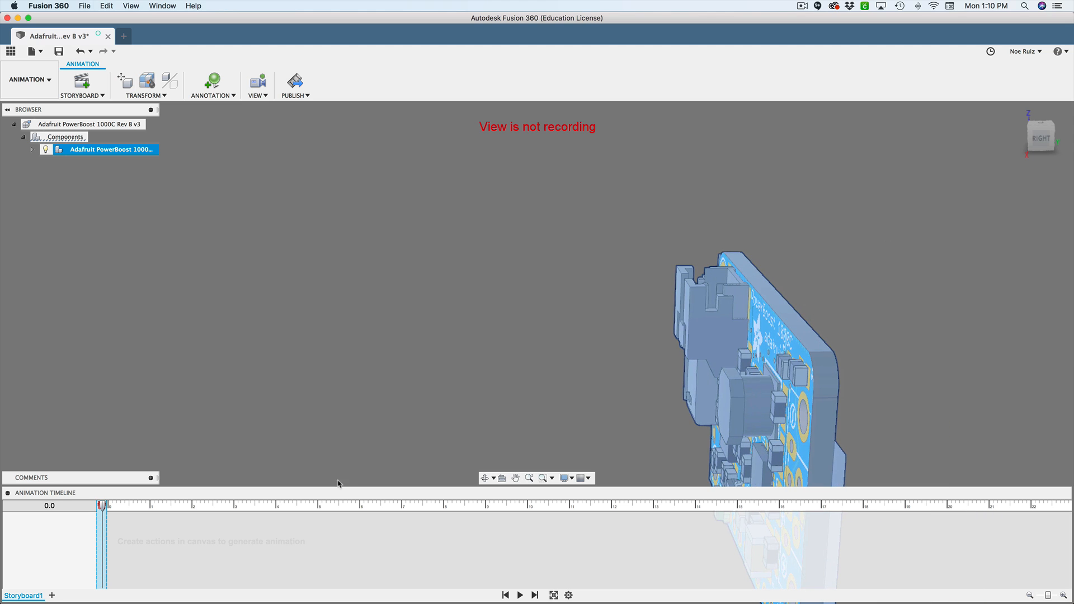
# Step: Move the playhead to 6.0 s and rotate the upright board 360 degrees about the Z axis
pyautogui.click(359, 508)
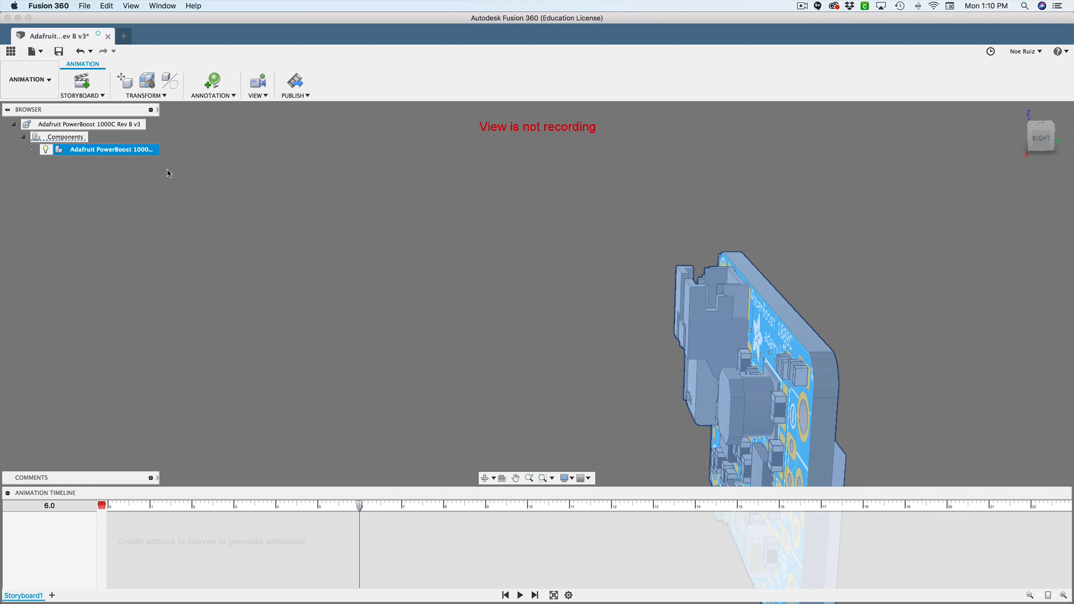
pyautogui.press('m')
pyautogui.keyDown('shift'); pyautogui.moveTo(582, 318); pyautogui.dragTo(595, 315, button='middle'); pyautogui.keyUp('shift')
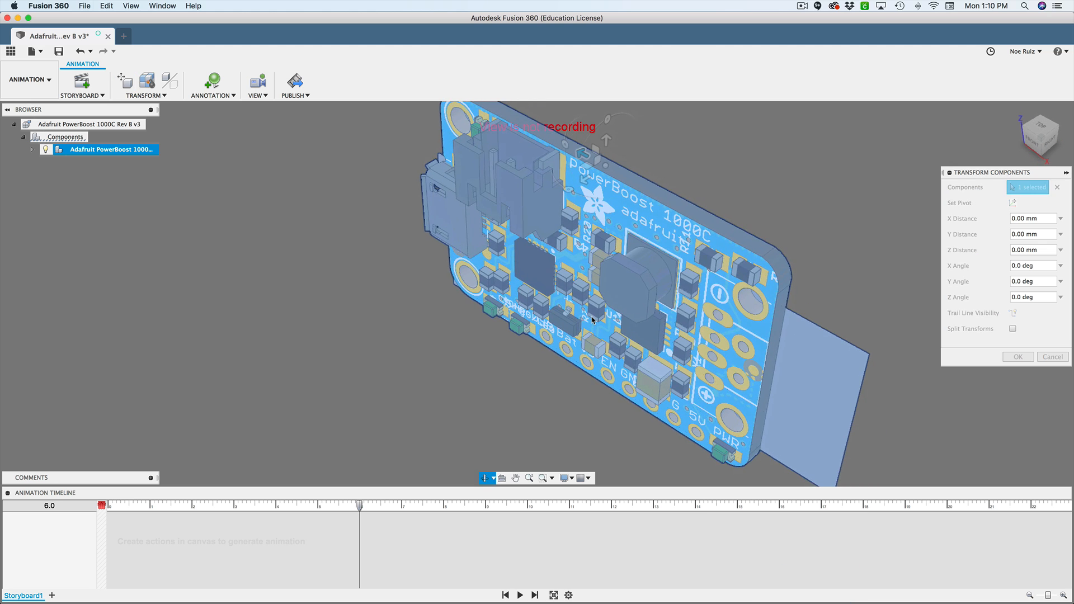
pyautogui.scroll(-3, 596, 314)
pyautogui.moveTo(614, 183); pyautogui.dragTo(690, 223)
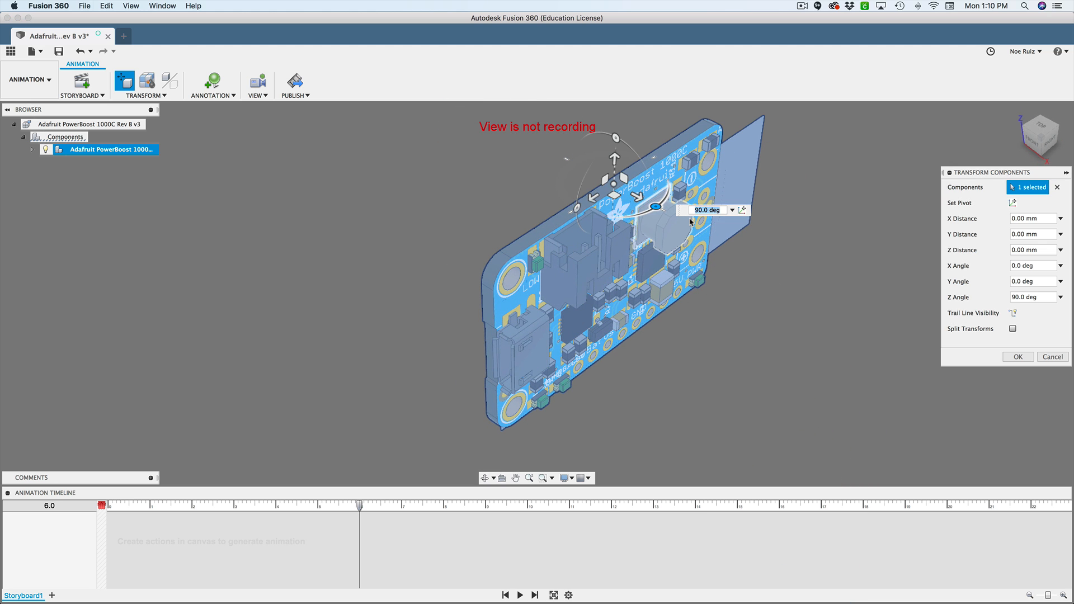
pyautogui.press('Return')
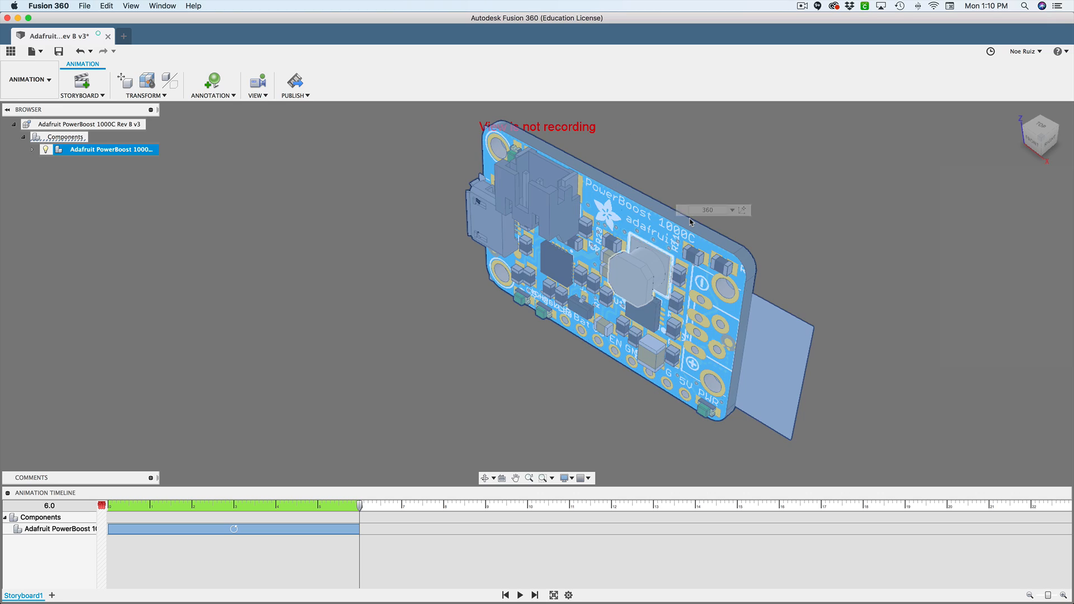
# Step: Center the upright board in the view and play back its full-turn animation
pyautogui.click(447, 356)
pyautogui.moveTo(447, 356); pyautogui.dragTo(400, 384, button='middle')
pyautogui.press('space')
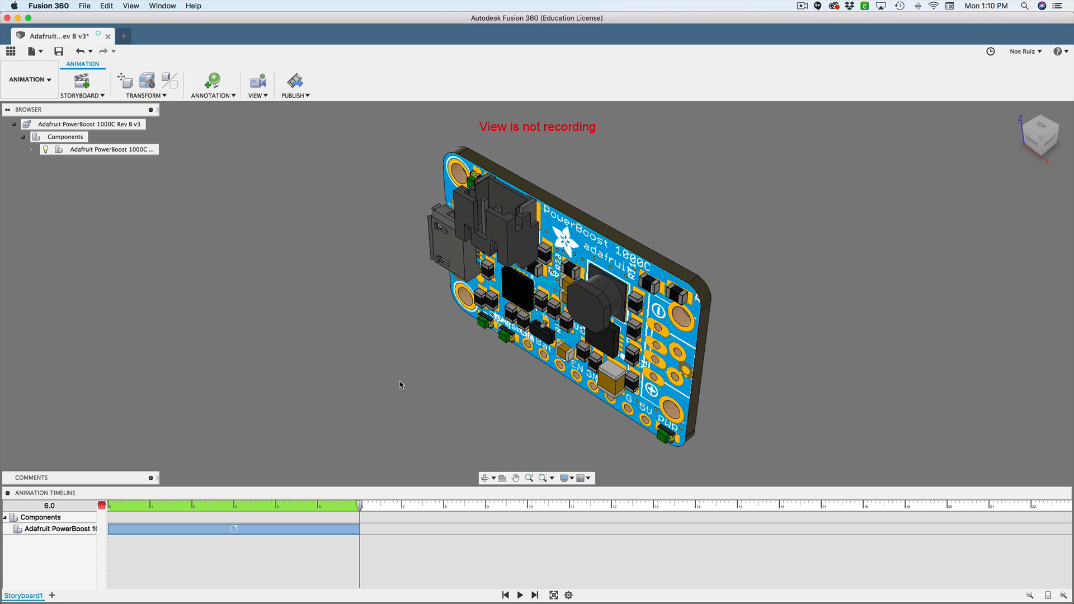
pyautogui.press('space')
pyautogui.press('space')
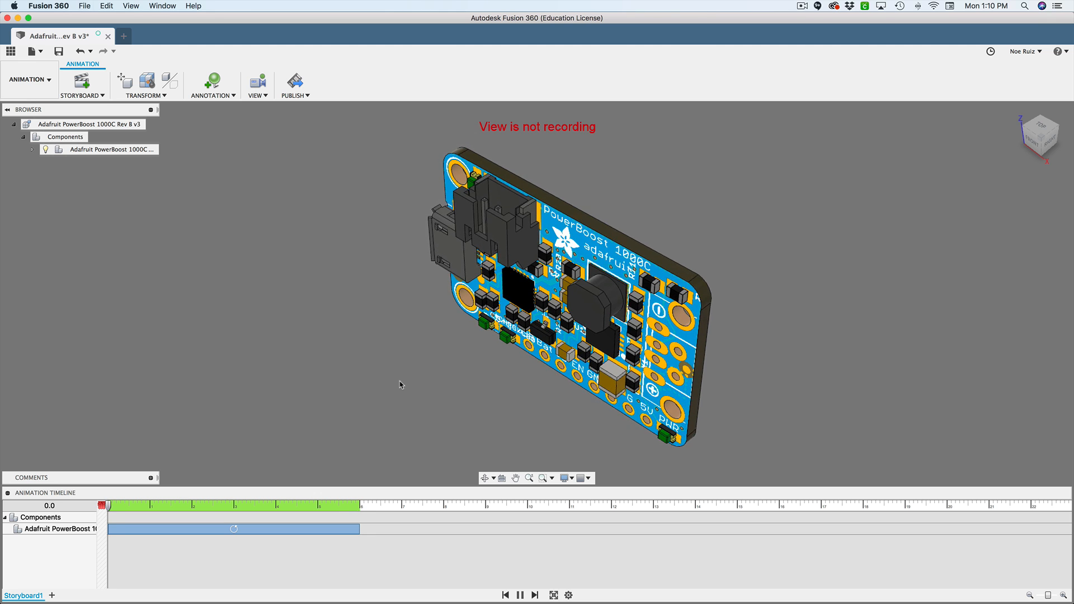